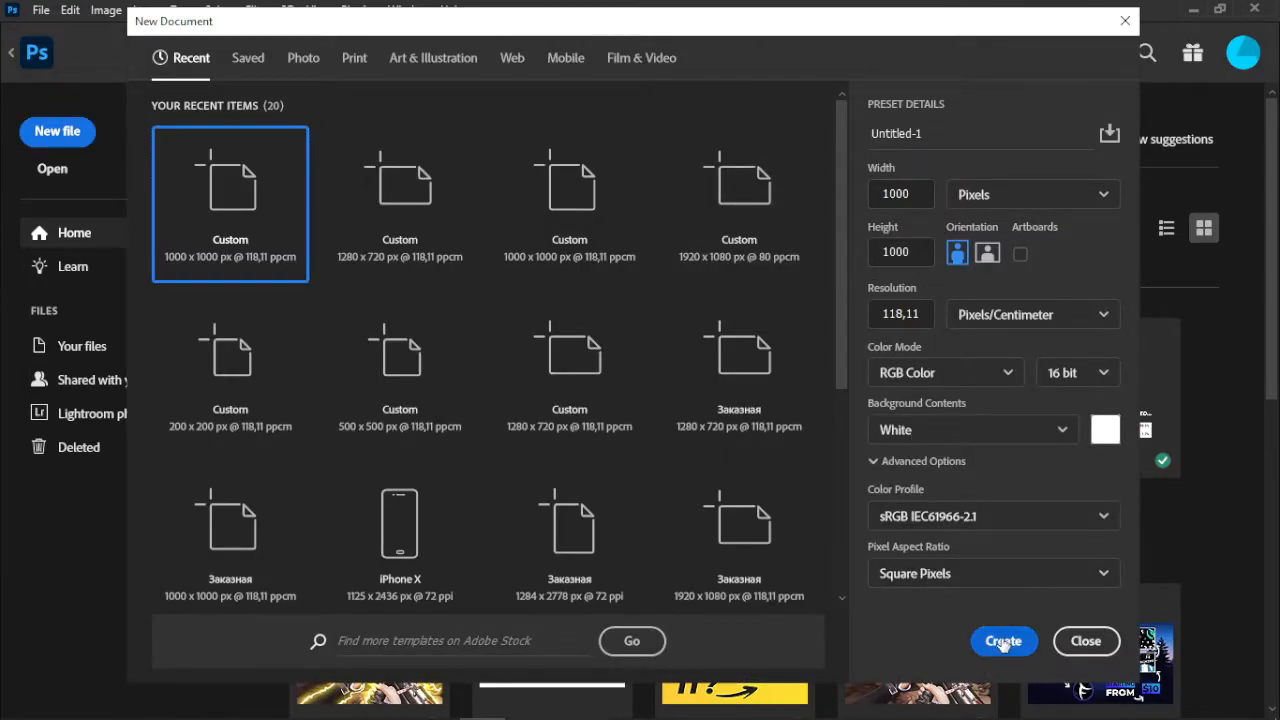
- Create a 1000 × 1000 px RGB document with a white background and unlock its background layer
{"action": "left_click", "coordinate": [1004, 641]}
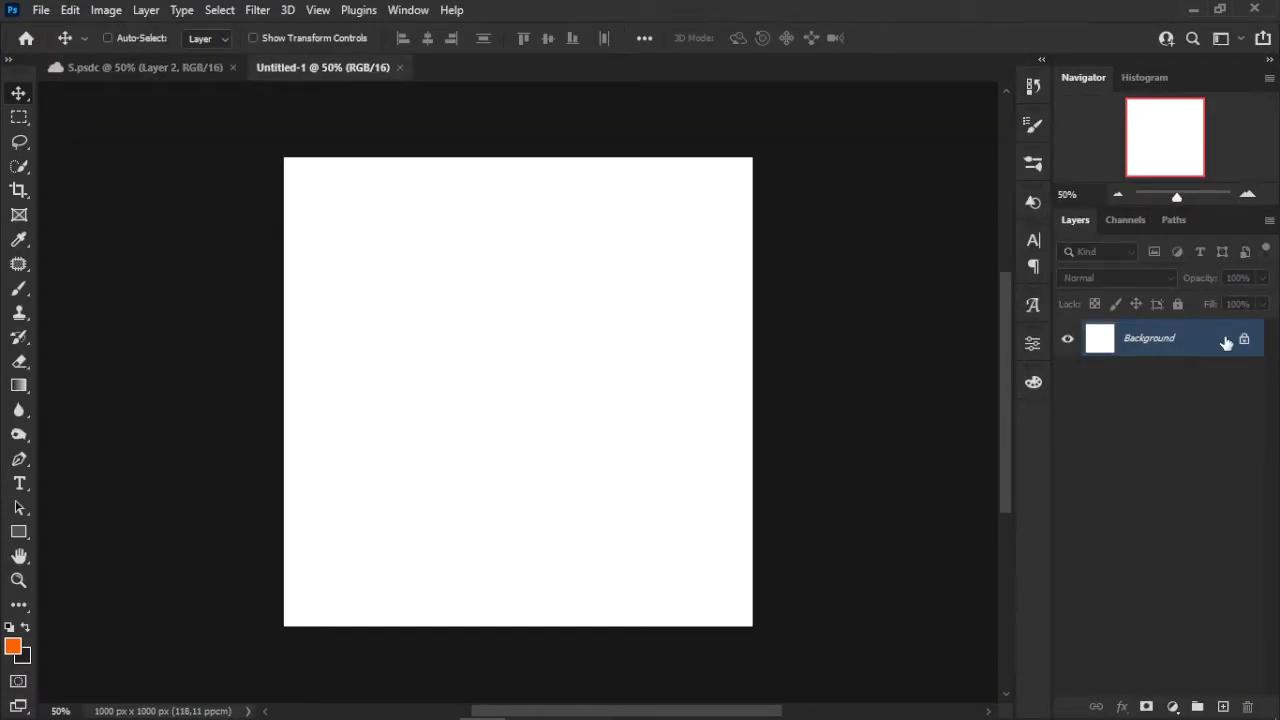
{"action": "left_click", "coordinate": [1244, 339]}
- Fill the layer with a diagonal linear gradient from white at the upper-left corner to gray b2b2b2 at the lower-right corner
{"action": "left_click", "coordinate": [19, 385]}
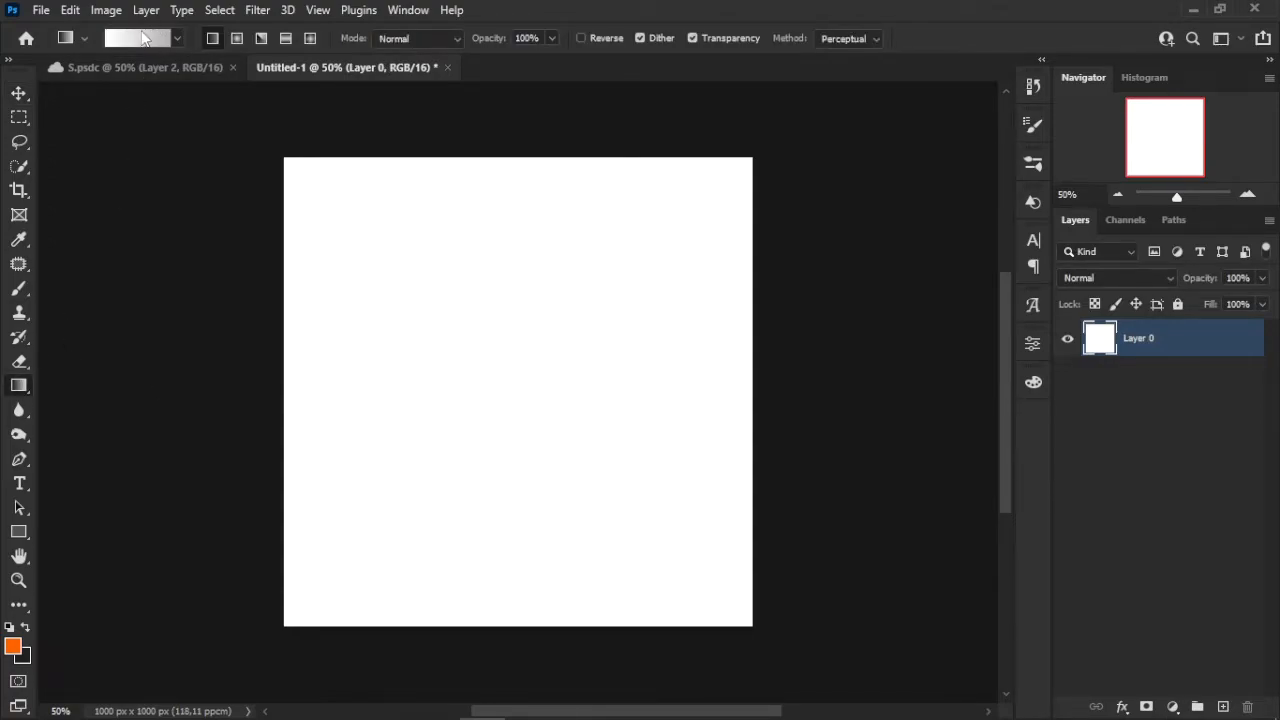
{"action": "left_click", "coordinate": [140, 39]}
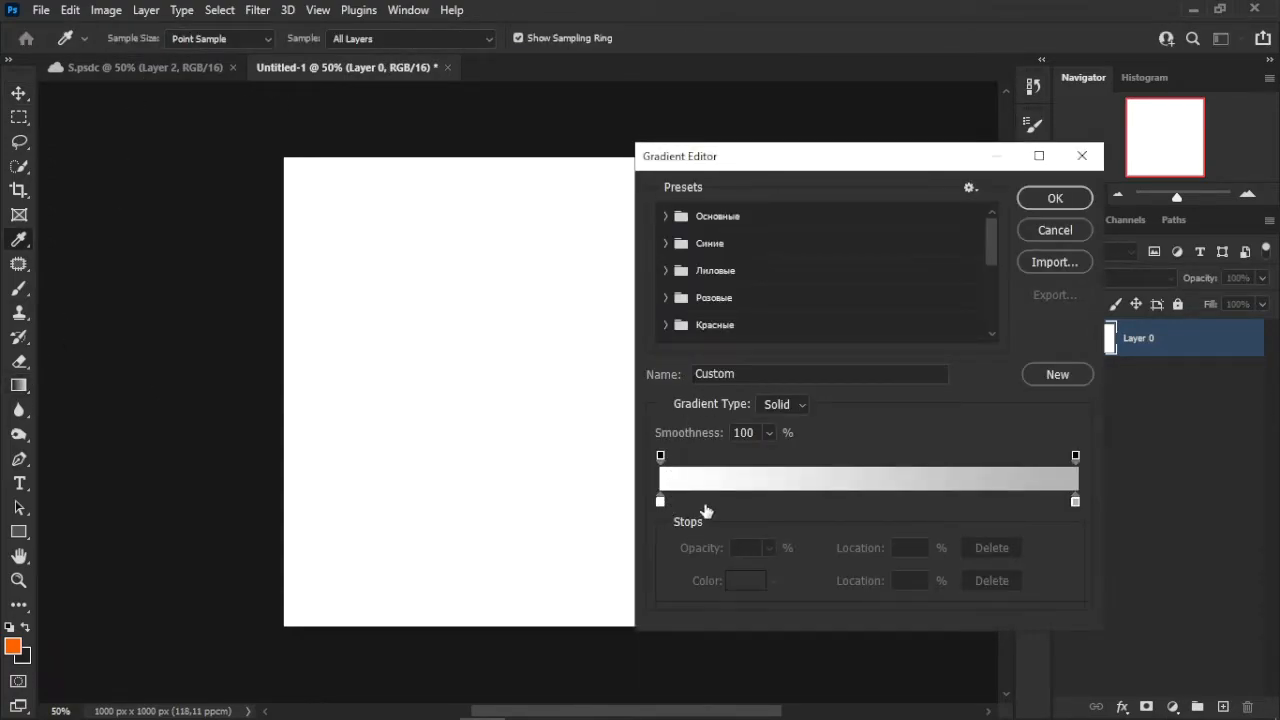
{"action": "double_click", "coordinate": [1075, 501]}
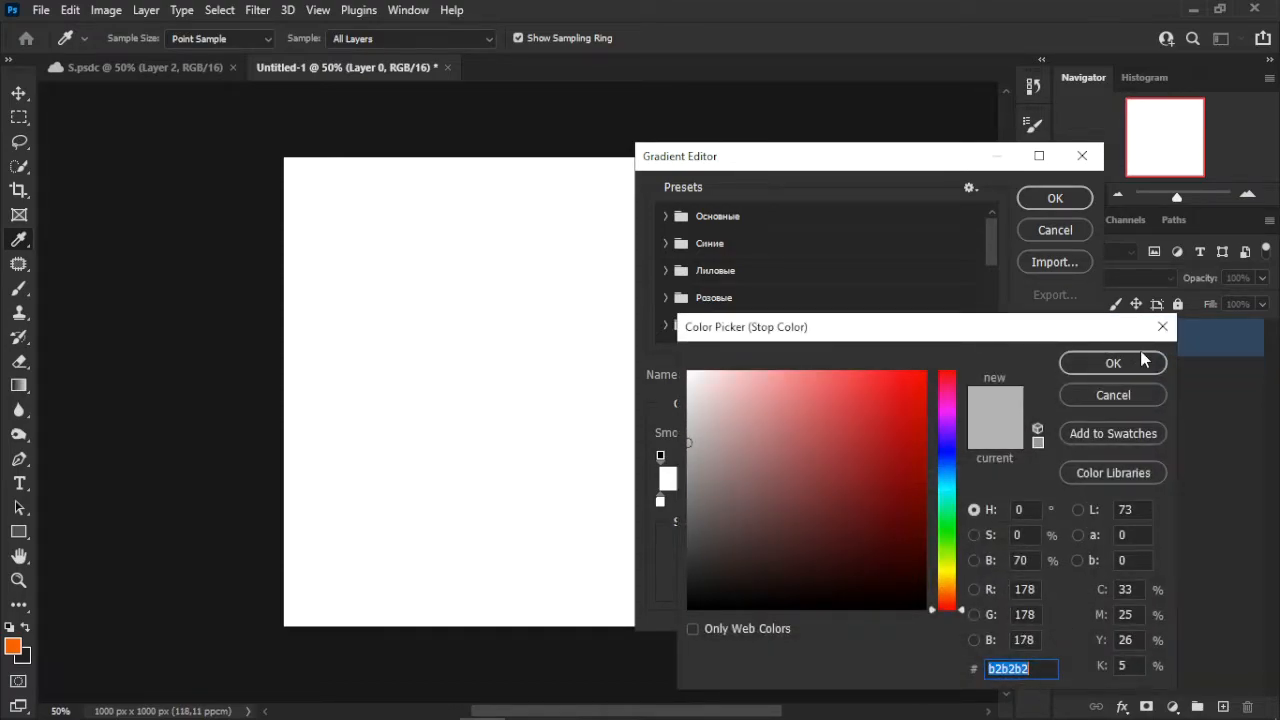
{"action": "left_click", "coordinate": [1143, 362]}
{"action": "left_click", "coordinate": [1047, 196]}
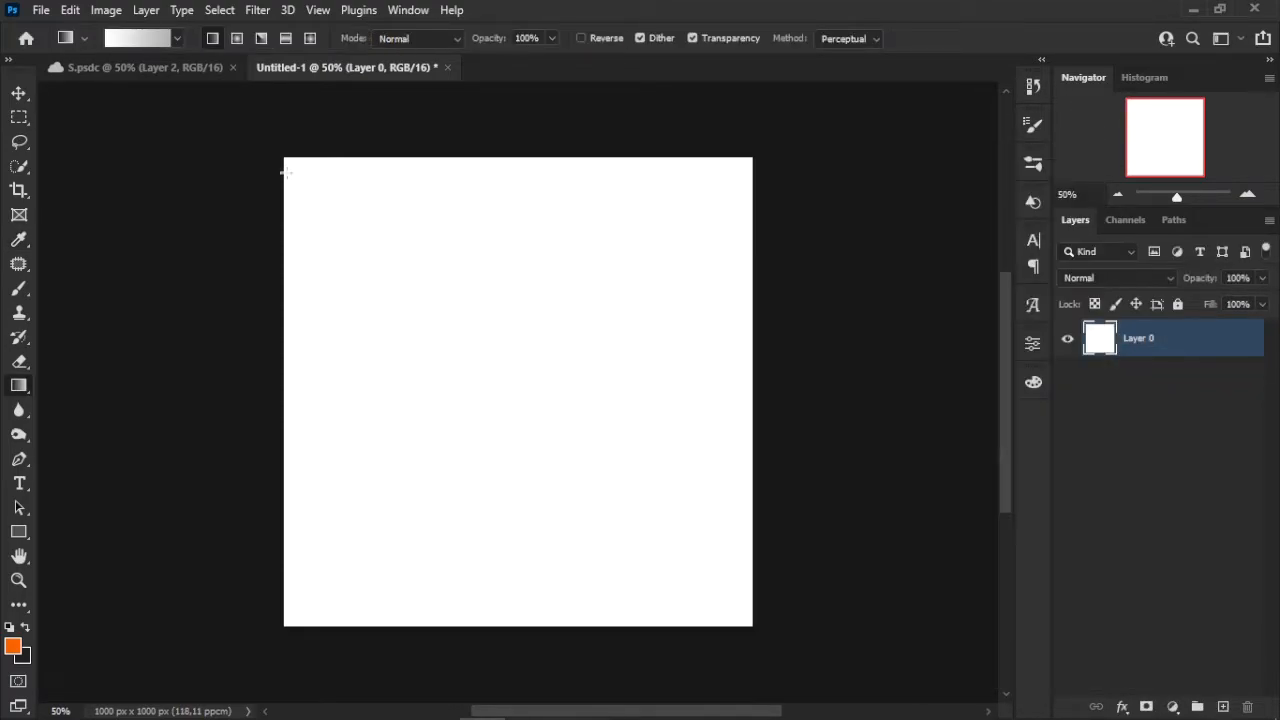
{"action": "left_click_drag", "start_coordinate": [283, 155], "coordinate": [755, 624]}
{"action": "left_click", "coordinate": [18, 93]}
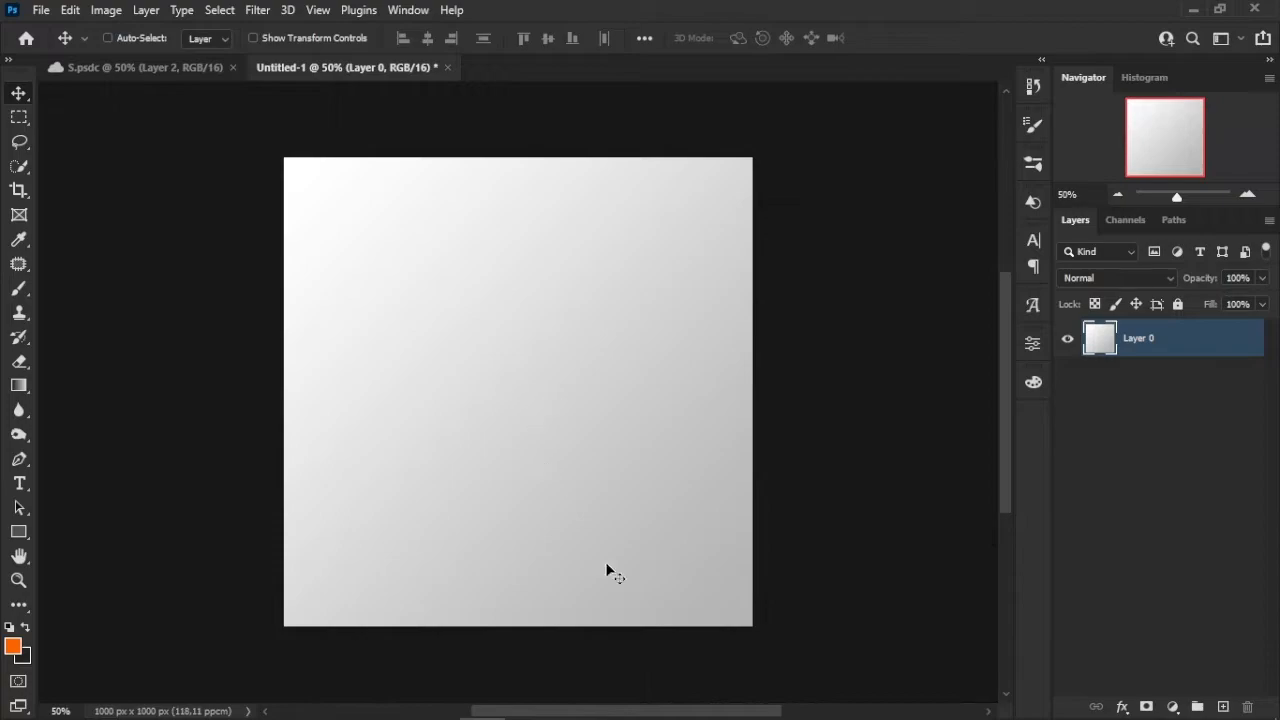
- Place the black dollar sign image S from the PNG folder onto the canvas
{"action": "mouse_move", "coordinate": [708, 716]}
{"action": "mouse_move", "coordinate": [537, 707]}
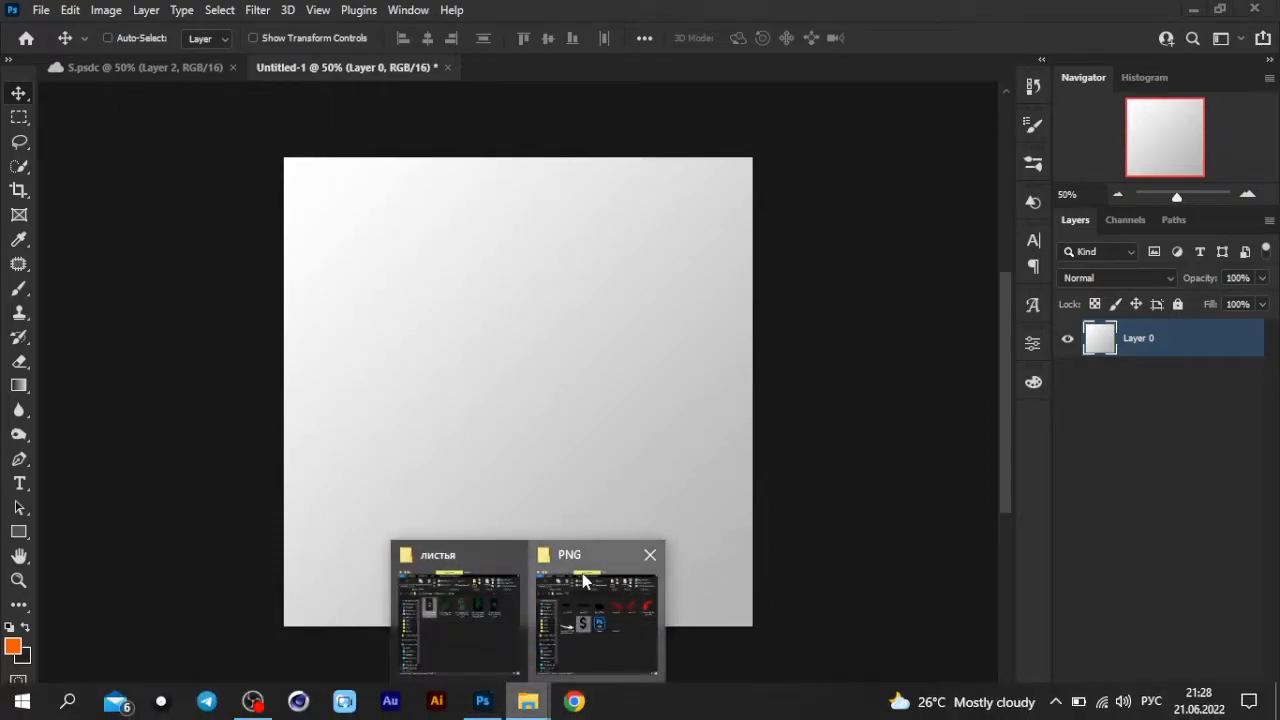
{"action": "left_click", "coordinate": [582, 573]}
{"action": "left_click_drag", "start_coordinate": [356, 378], "coordinate": [743, 366]}
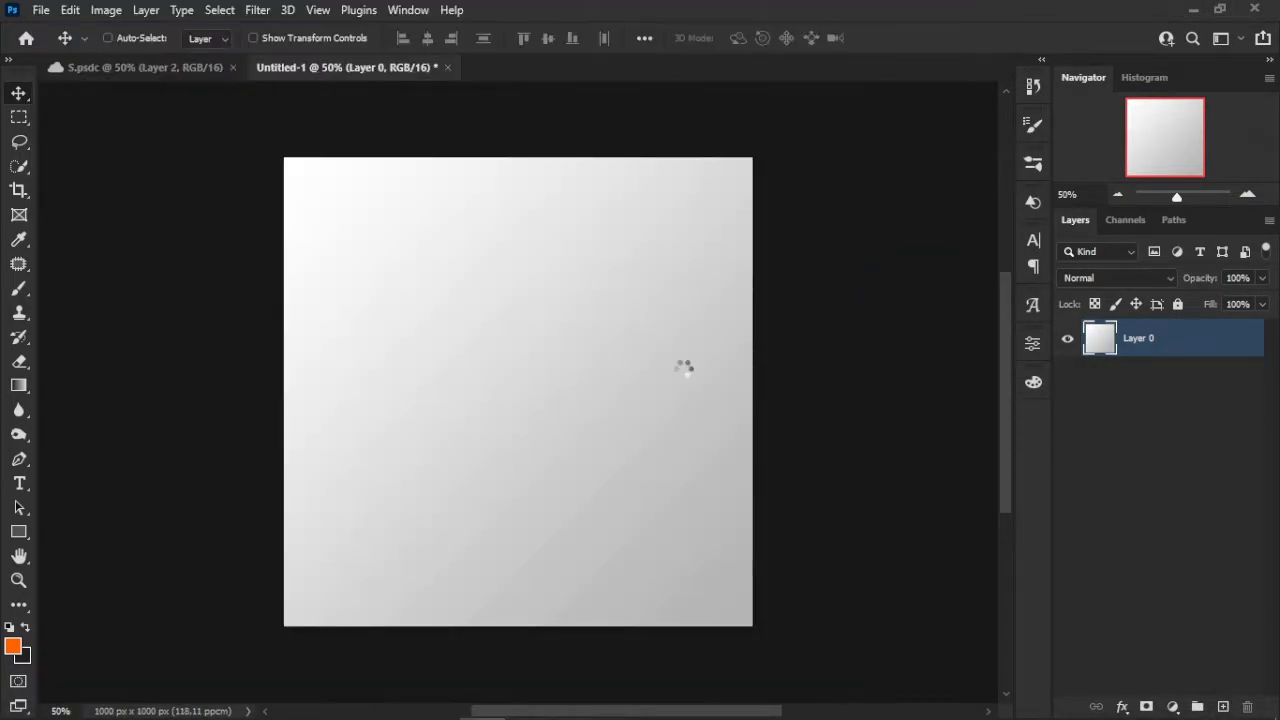
{"action": "key", "text": "Return"}
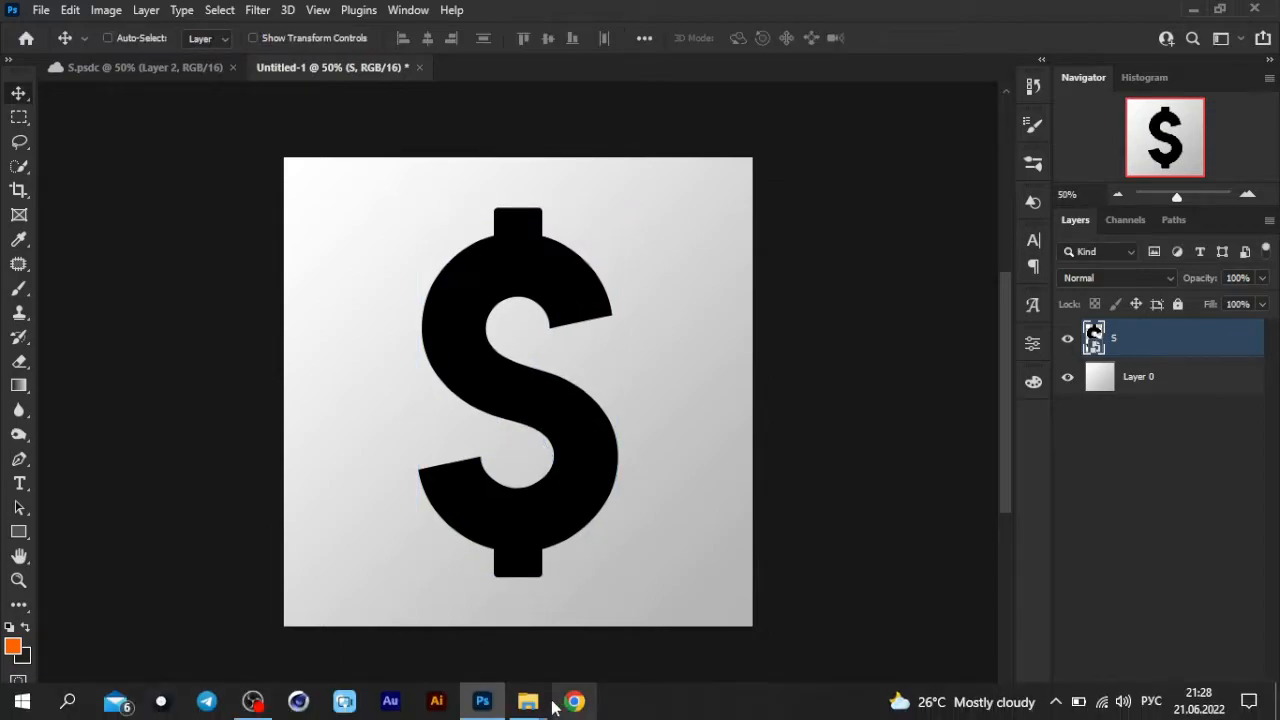
- Place the dark photo with two golden leaves from the листья folder above the dollar sign at its default size
{"action": "mouse_move", "coordinate": [514, 700]}
{"action": "left_click", "coordinate": [451, 594]}
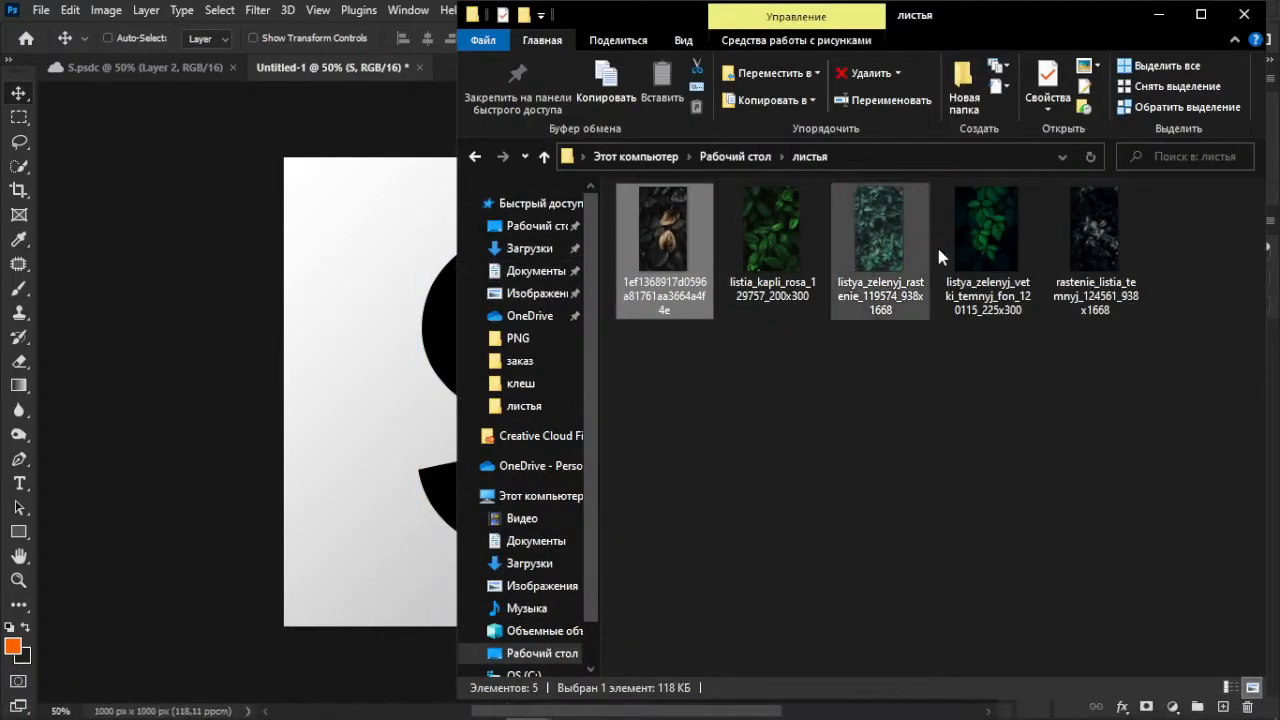
{"action": "left_click_drag", "start_coordinate": [670, 236], "coordinate": [459, 316]}
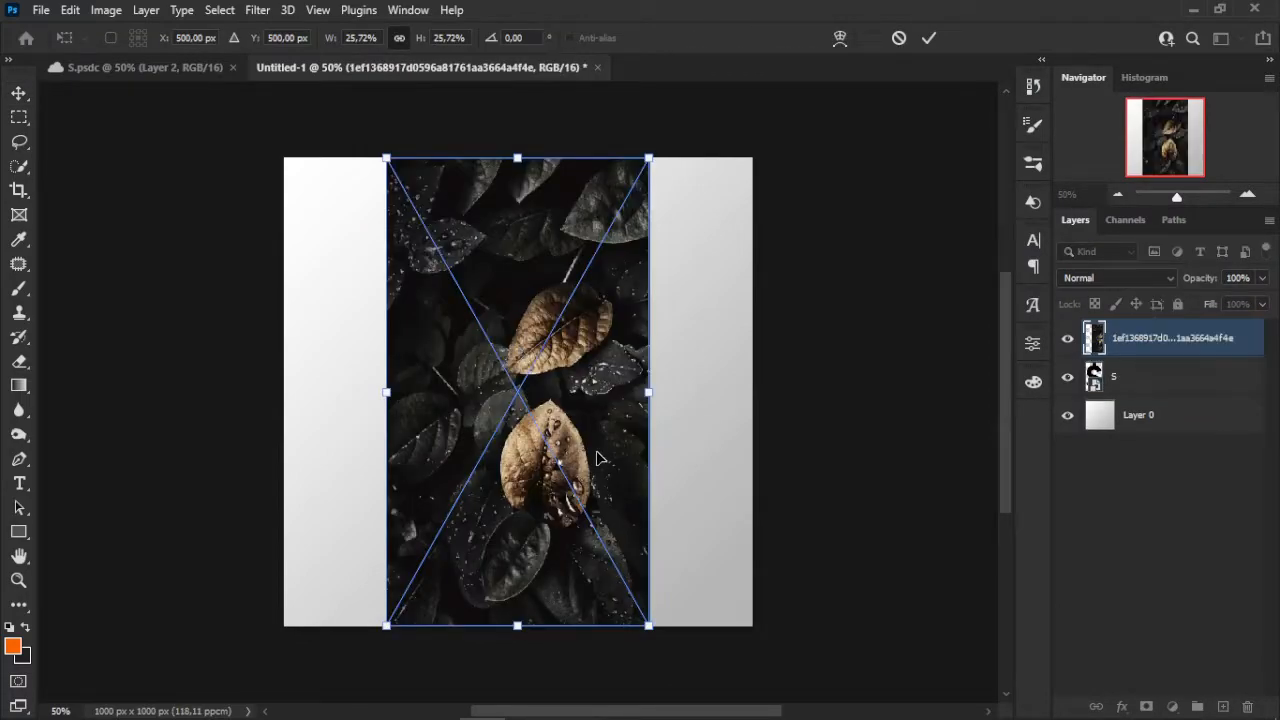
{"action": "key", "text": "Return"}
- Lower the leaf photo layer's opacity to 91% to reveal the dollar sign underneath
{"action": "key", "text": "ctrl+plus"}
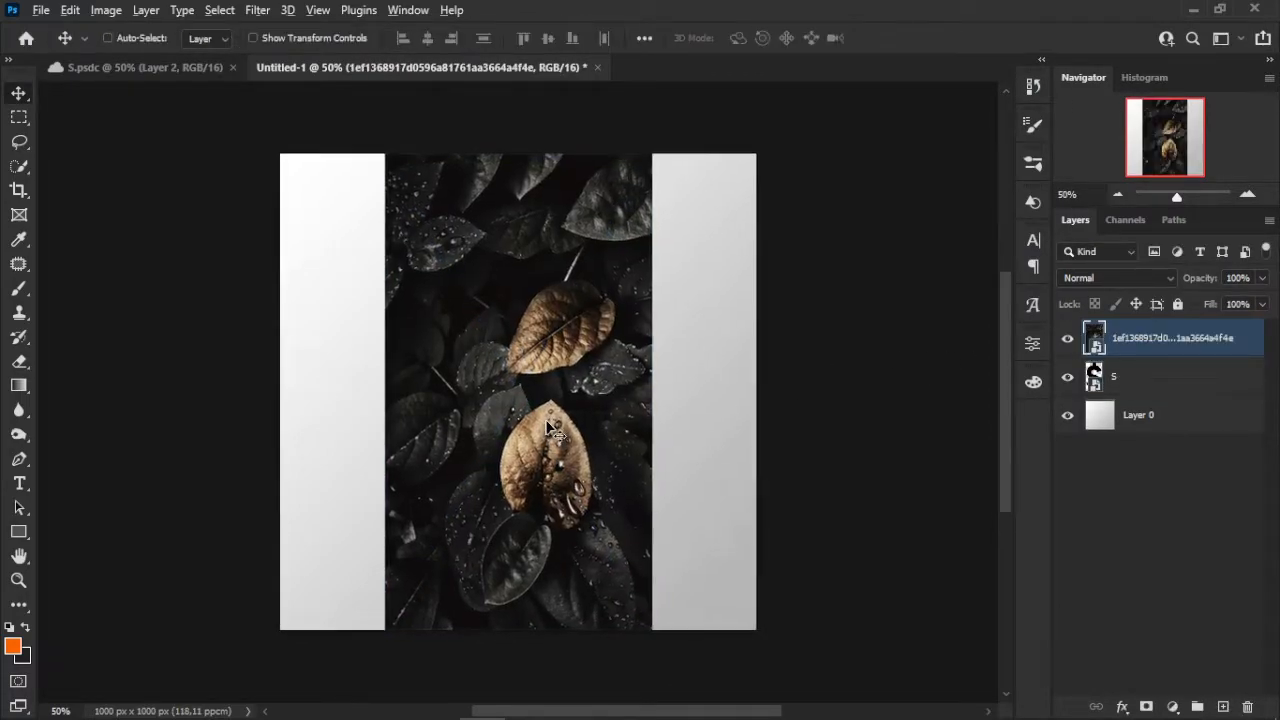
{"action": "left_click", "coordinate": [1264, 279]}
{"action": "left_click_drag", "start_coordinate": [1259, 305], "coordinate": [1256, 305]}
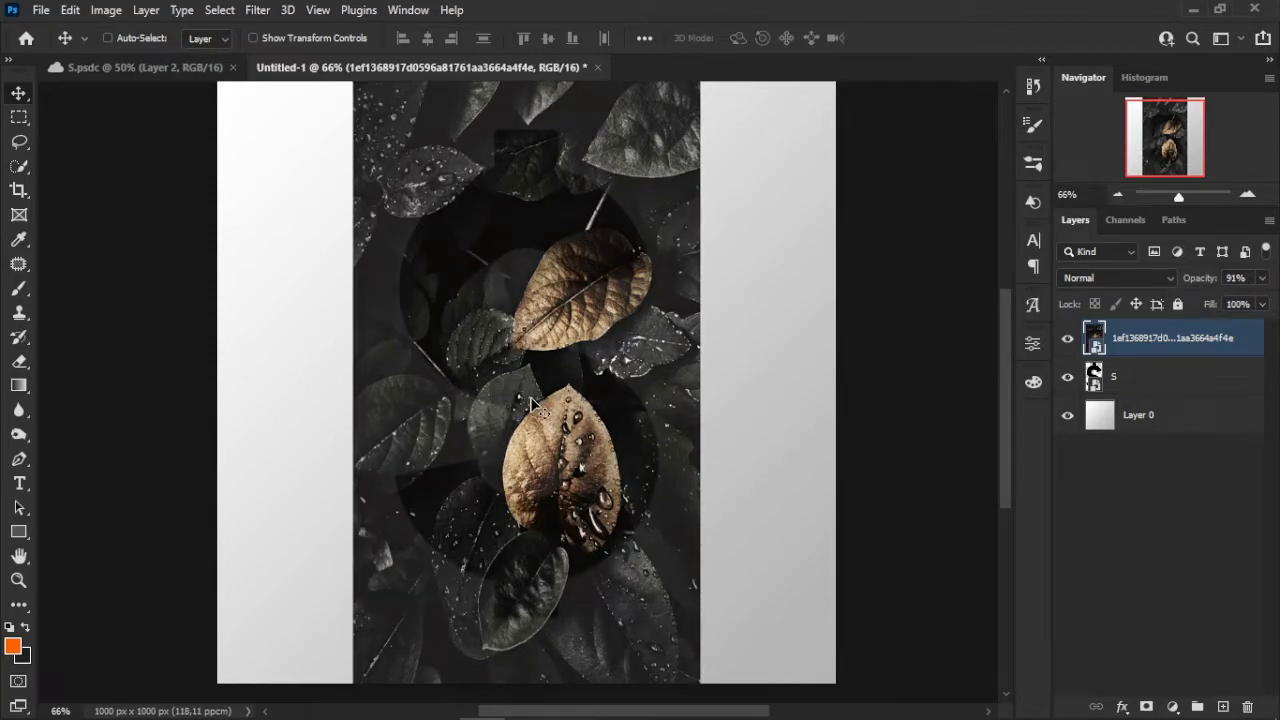
- Scale the leaf photo to about 24.92% and position its two golden leaves over the curves of the dollar sign
{"action": "key", "text": "ctrl+t"}
{"action": "left_click_drag", "start_coordinate": [700, 684], "coordinate": [673, 675]}
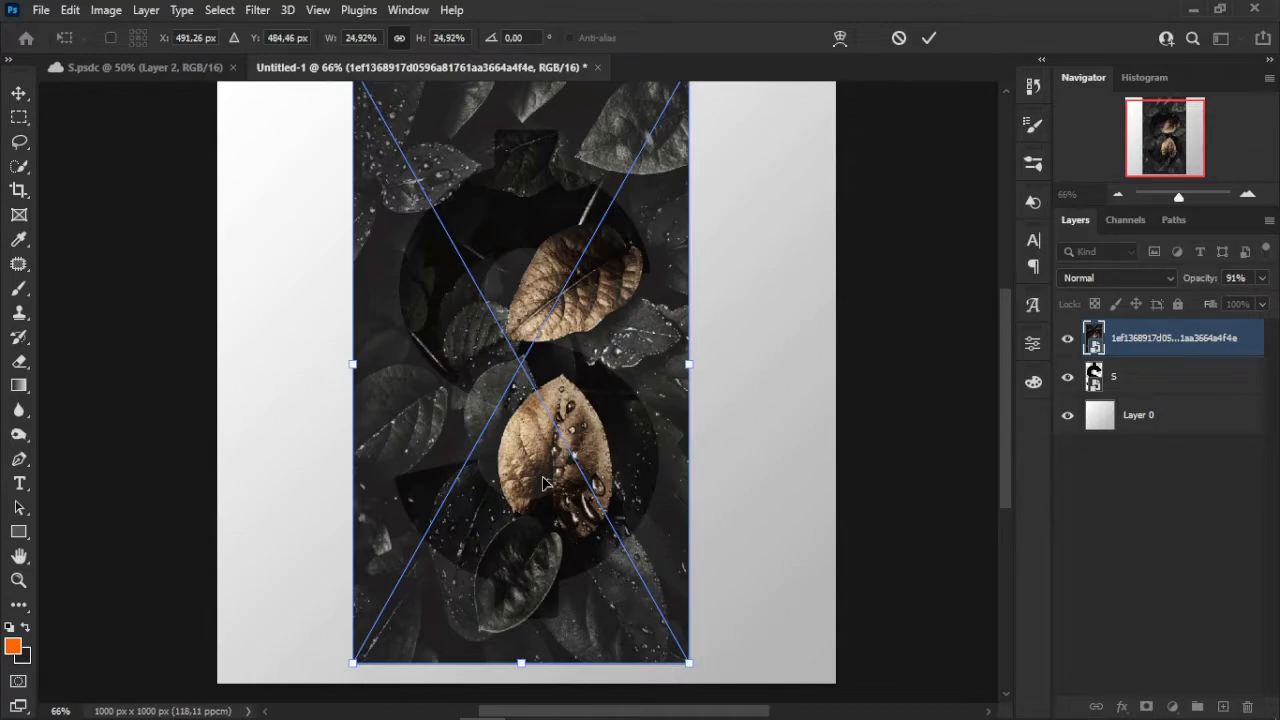
{"action": "left_click_drag", "start_coordinate": [591, 440], "coordinate": [580, 461]}
{"action": "key", "text": "Return"}
{"action": "key", "text": "ctrl+0"}
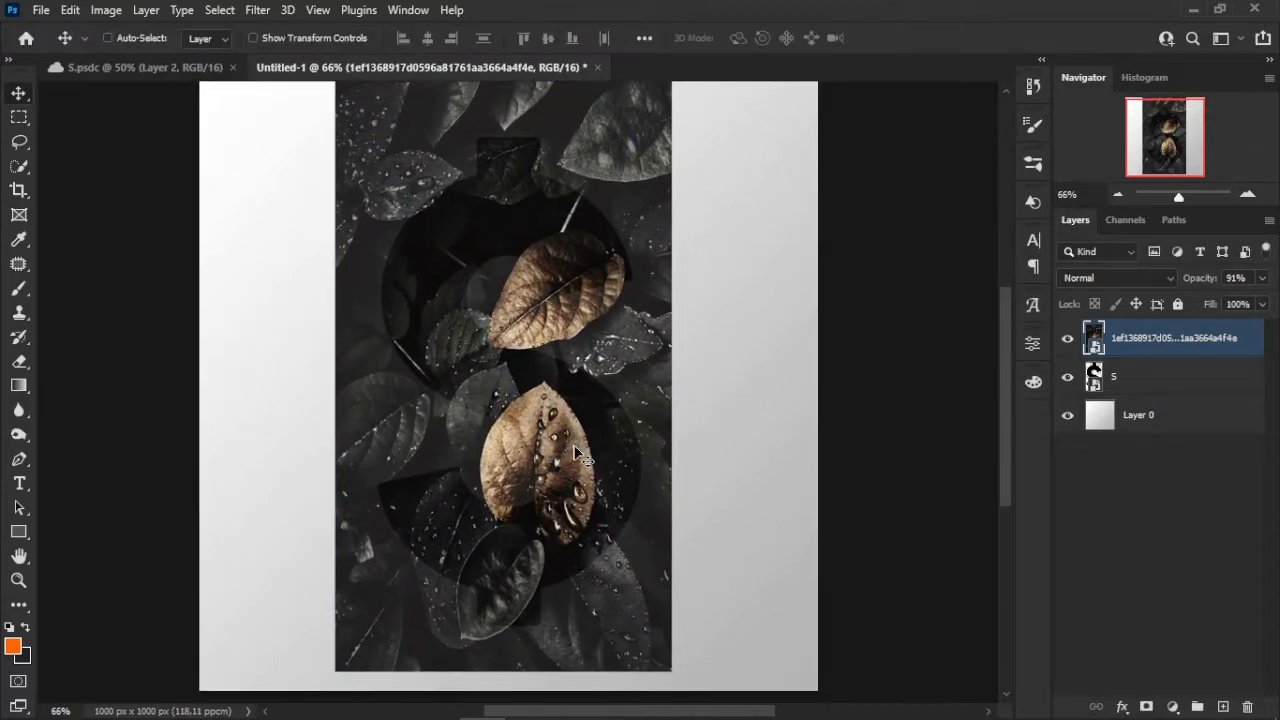
- Restore the leaf photo layer's opacity to 100%
{"action": "left_click_drag", "start_coordinate": [592, 384], "coordinate": [600, 377]}
{"action": "left_click", "coordinate": [1262, 278]}
{"action": "left_click_drag", "start_coordinate": [1263, 303], "coordinate": [1274, 303]}
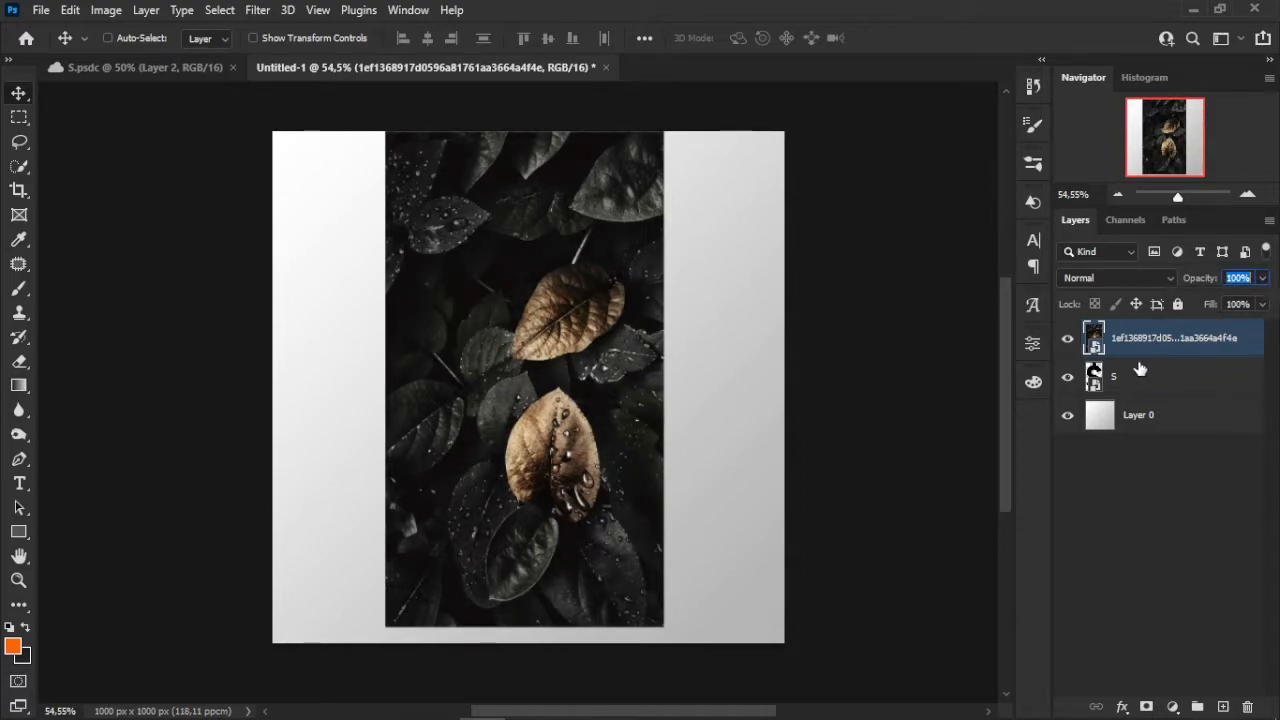
- Load the dollar sign's outline as a selection and use it to mask the leaf photo layer
{"action": "left_click", "coordinate": [1173, 505]}
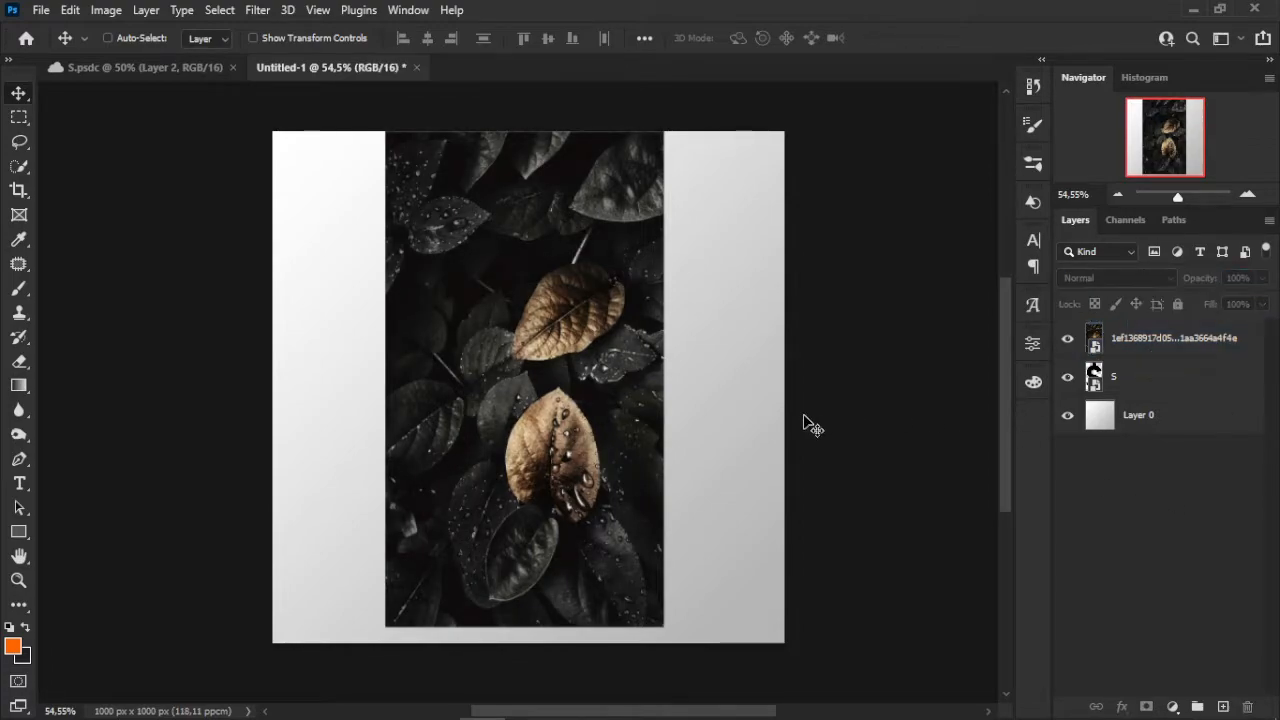
{"action": "left_click", "coordinate": [1138, 352]}
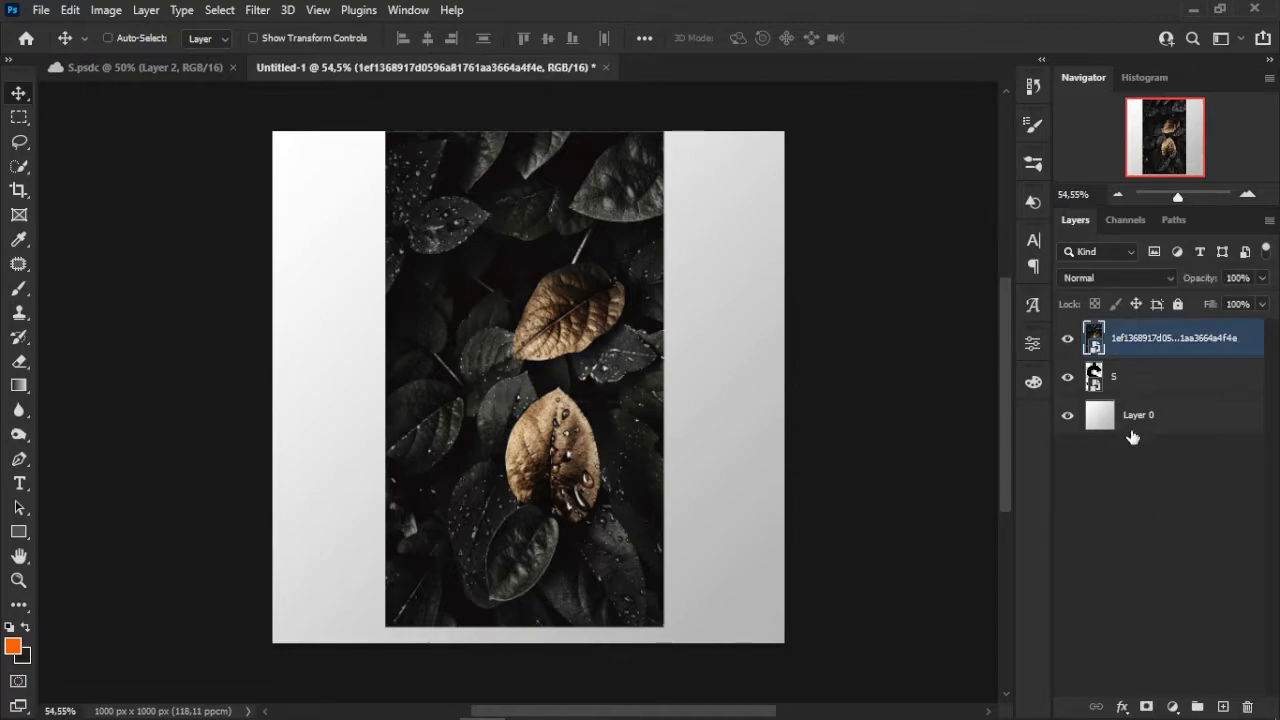
{"action": "left_click", "coordinate": [1095, 377], "text": "ctrl"}
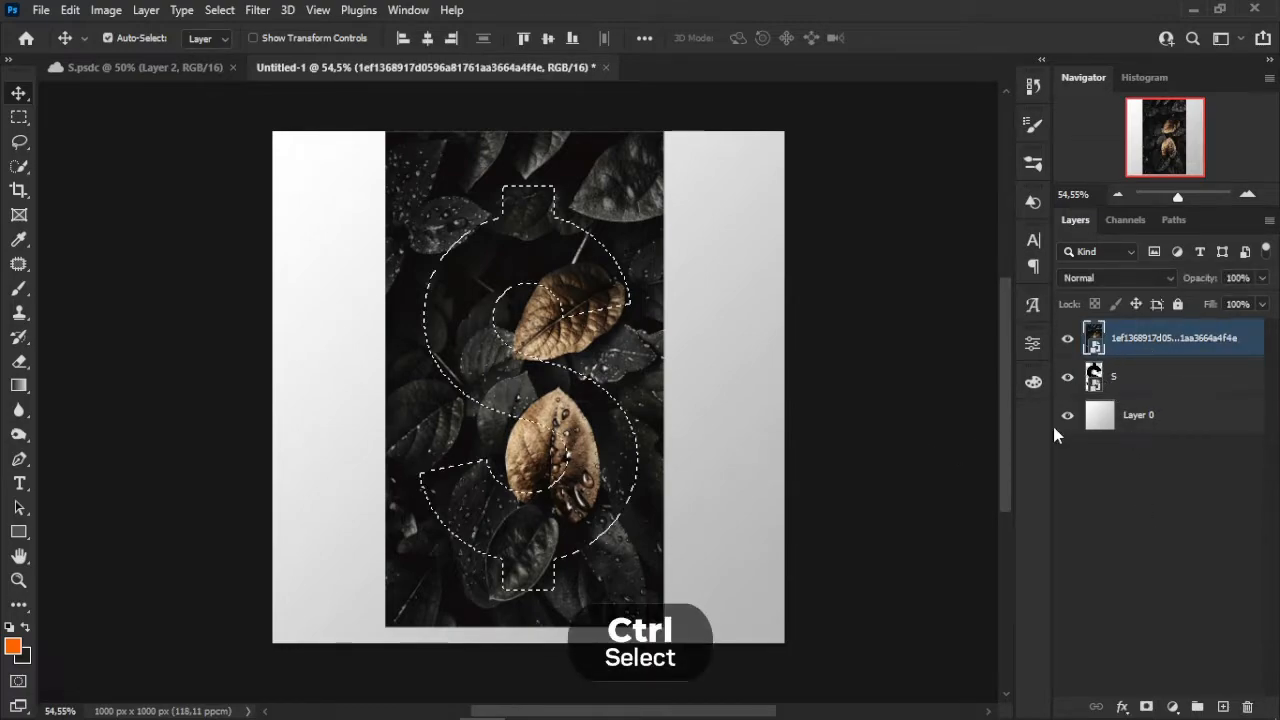
{"action": "left_click", "coordinate": [1146, 706]}
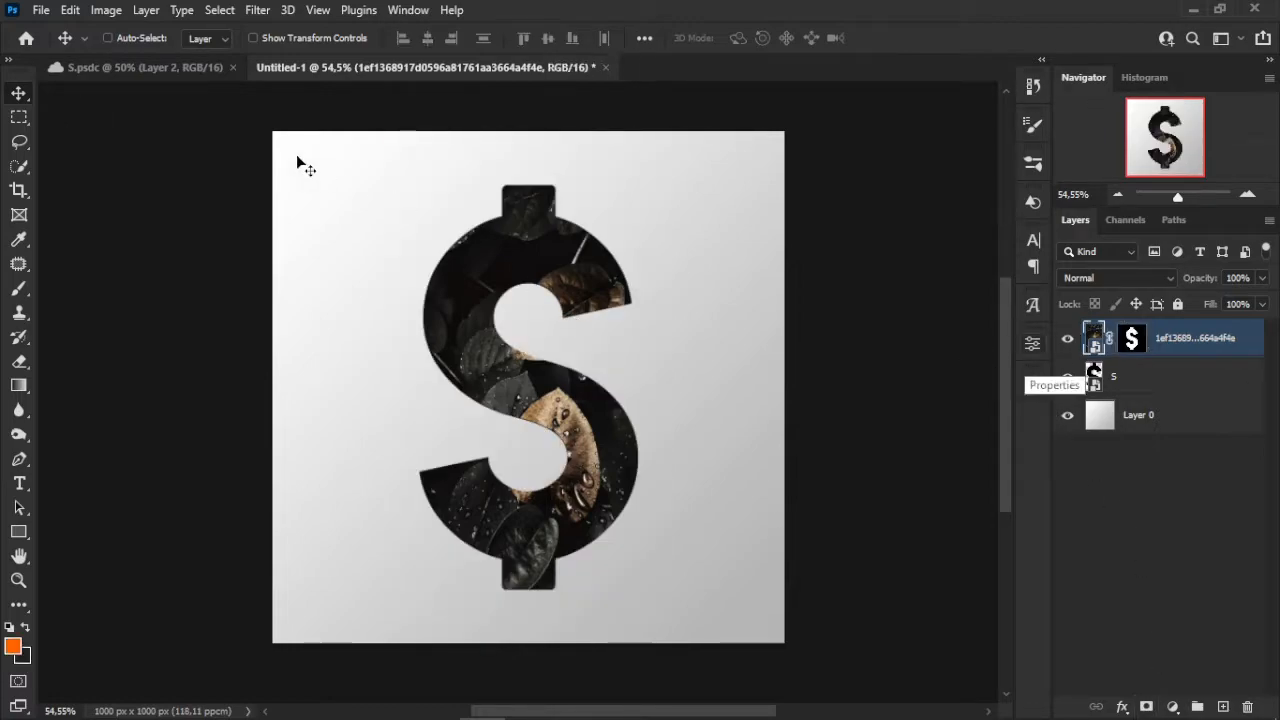
- Examine the finished example in the S.psdc document and close that document
{"action": "left_click", "coordinate": [175, 68]}
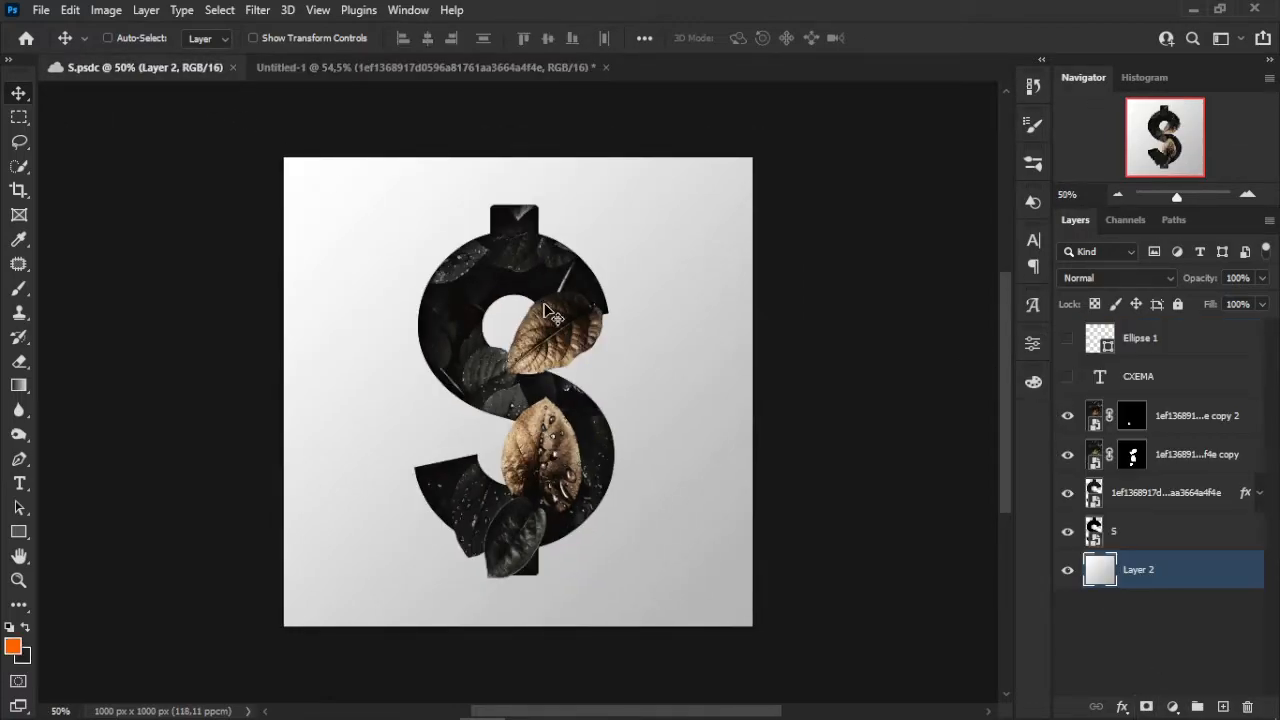
{"action": "left_click", "coordinate": [233, 68]}
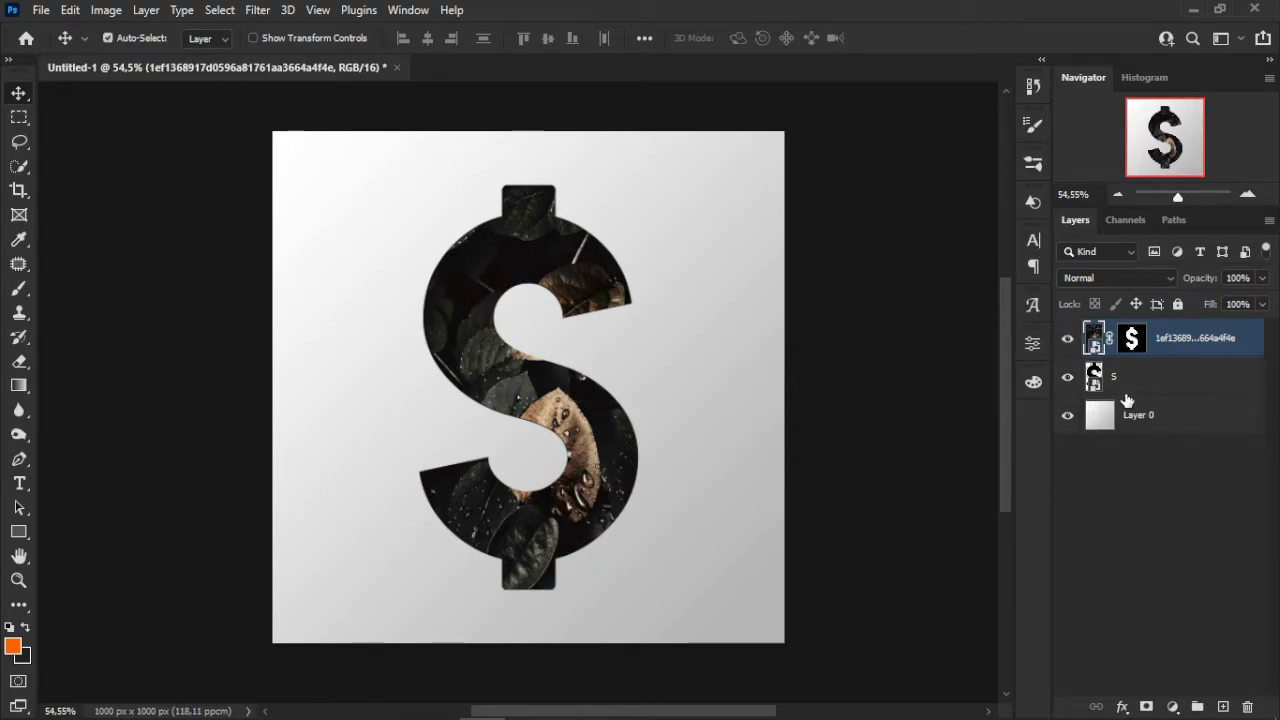
- Duplicate the masked leaf photo layer and delete the layer mask from the copy
{"action": "key", "text": "ctrl+j"}
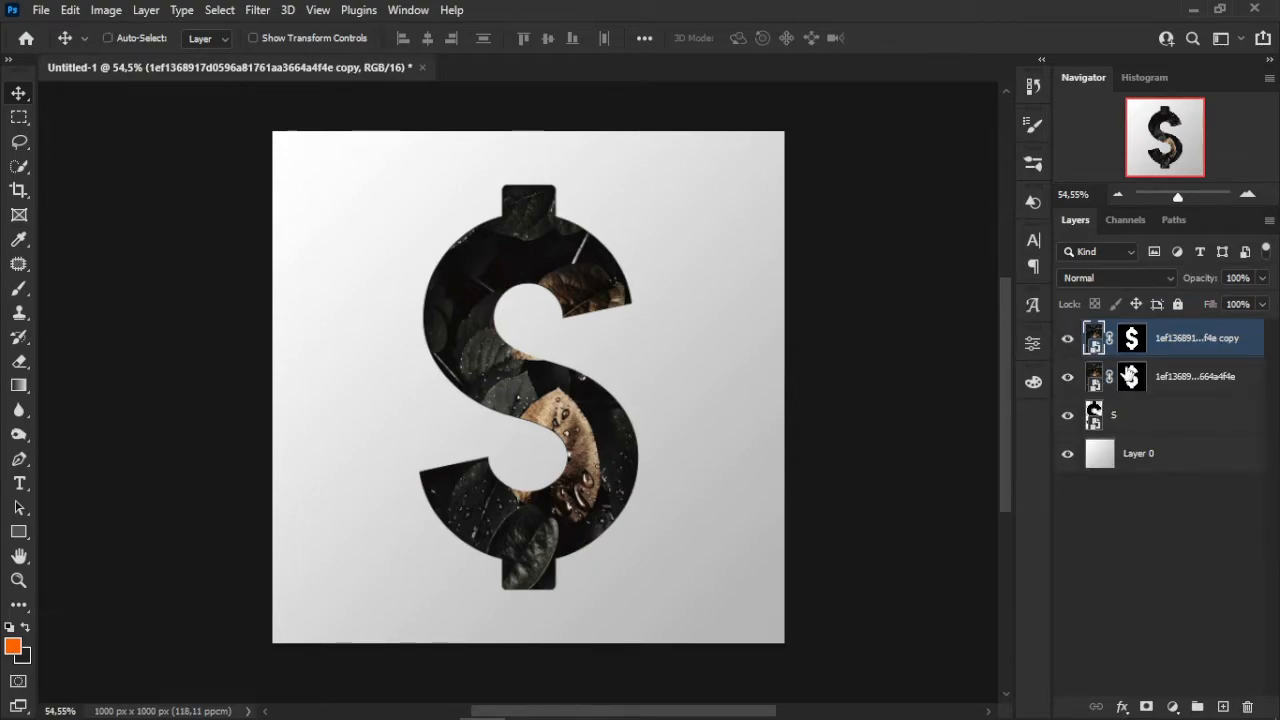
{"action": "left_click", "coordinate": [1132, 340]}
{"action": "key", "text": "Delete"}
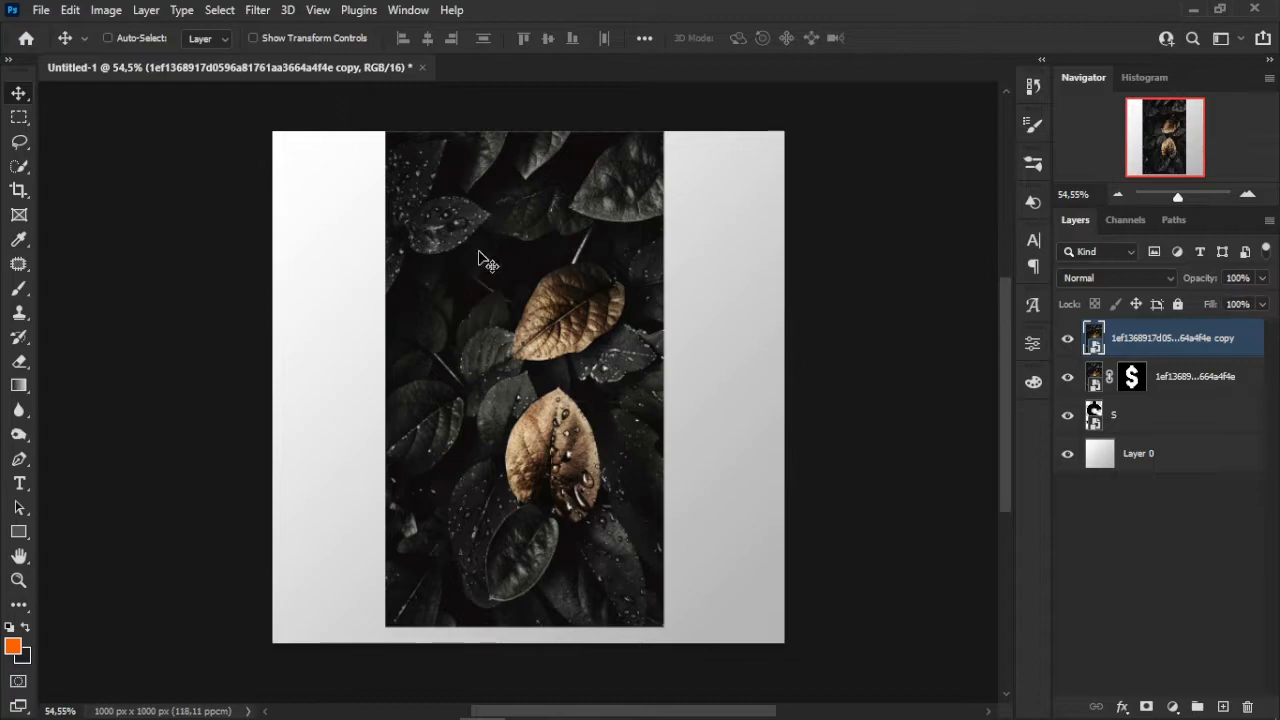
- Lower the unmasked leaf photo copy's opacity to 90% so the dollar sign shape shows through
{"action": "key", "text": "b"}
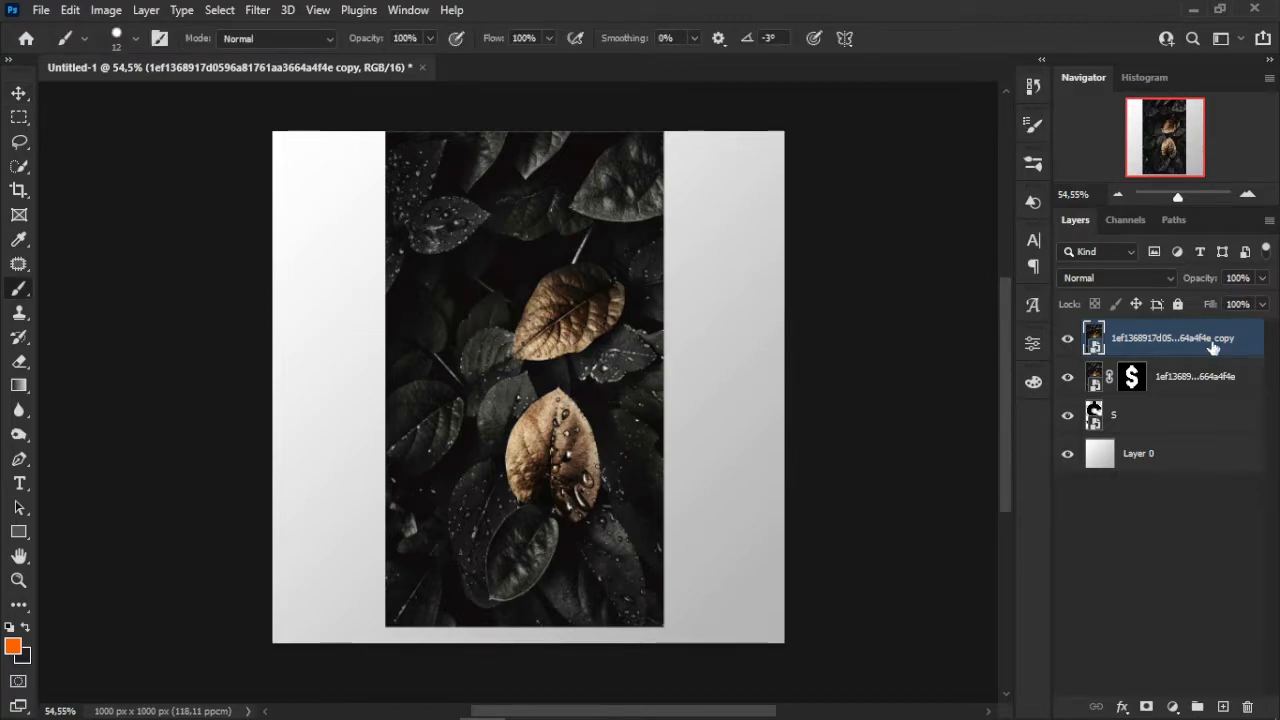
{"action": "left_click", "coordinate": [1261, 302]}
{"action": "left_click_drag", "start_coordinate": [1263, 307], "coordinate": [1259, 311]}
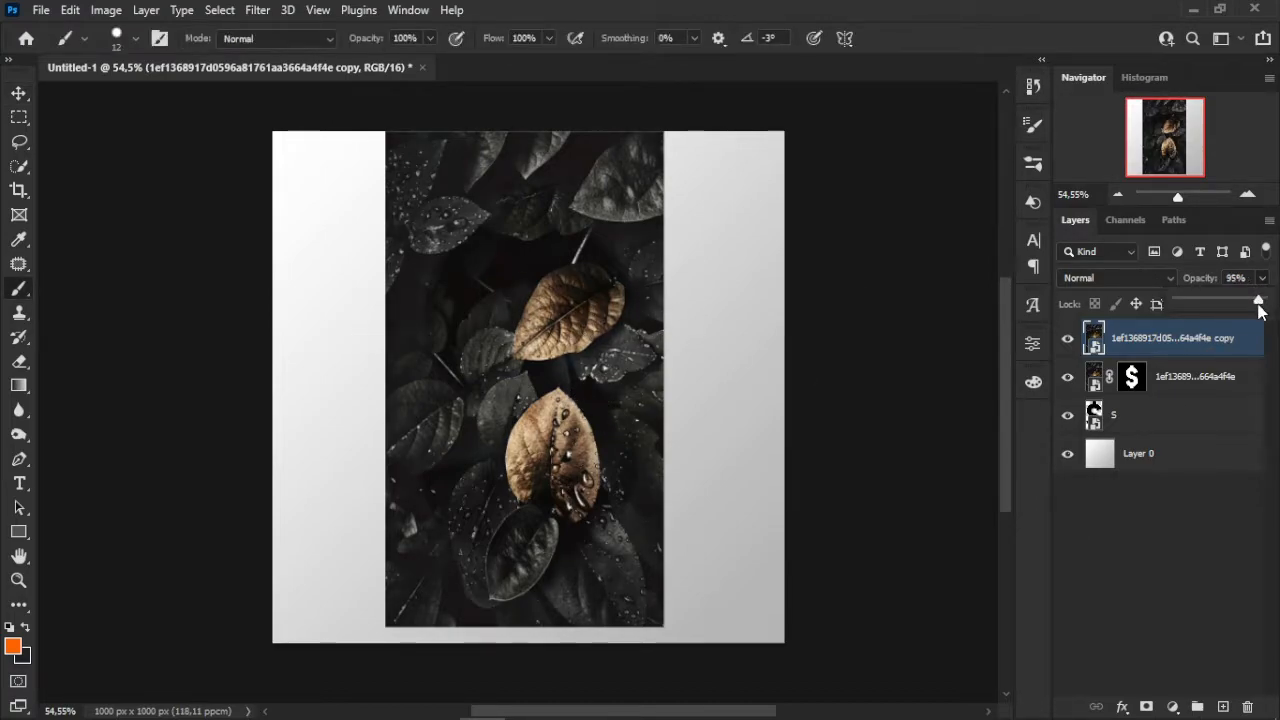
{"action": "left_click", "coordinate": [1264, 278]}
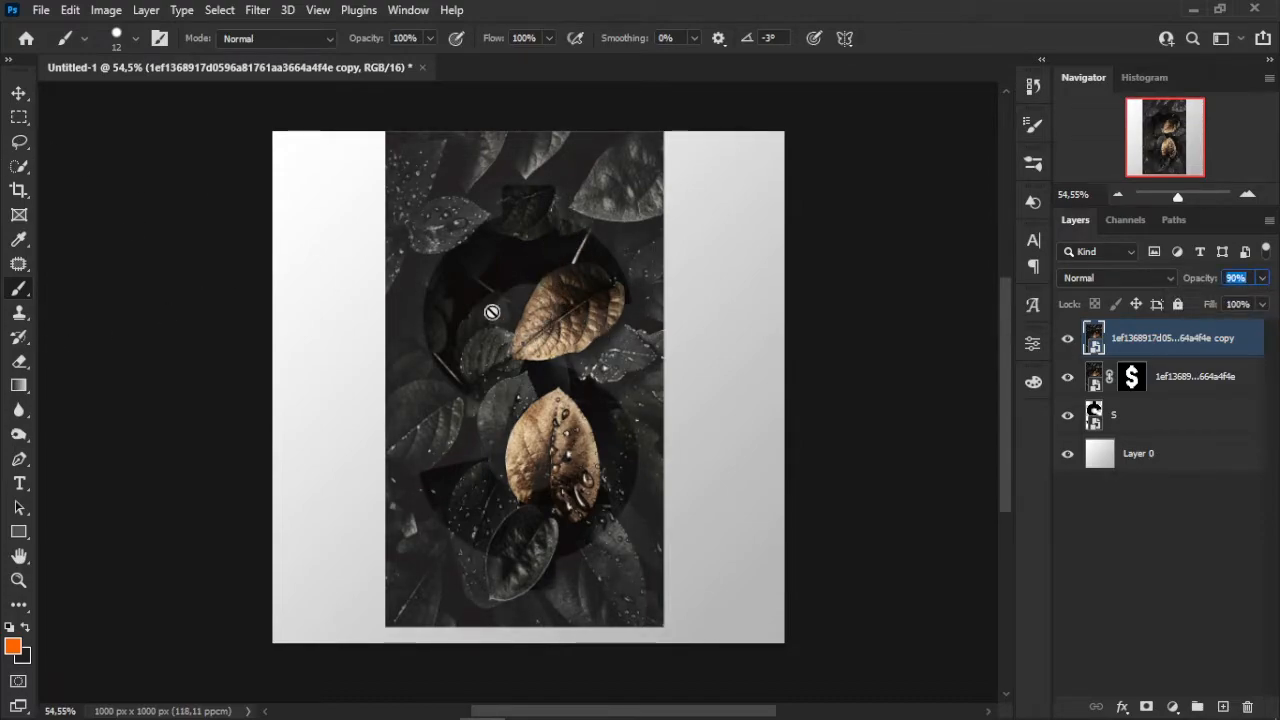
{"action": "left_click", "coordinate": [19, 93]}
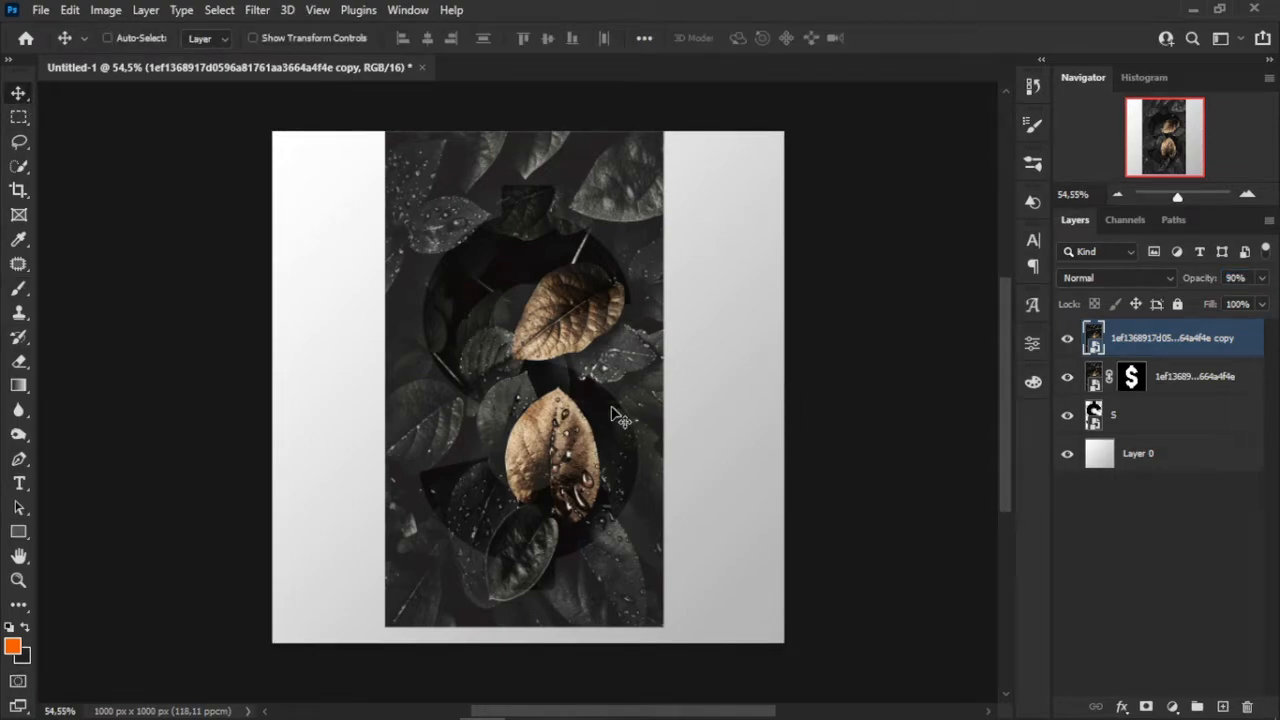
- Activate the Brush tool and add a new empty layer above the leaf photo copy
{"action": "scroll", "coordinate": [618, 418], "scroll_direction": "up", "scroll_amount": 5}
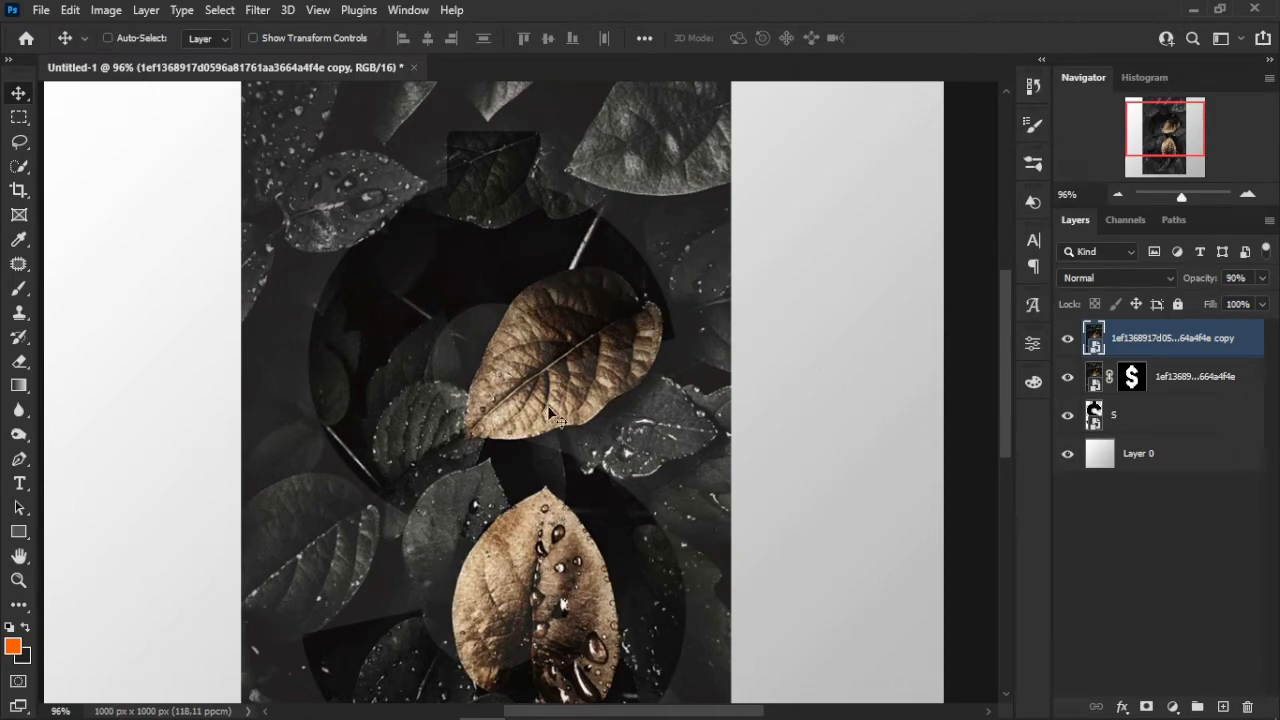
{"action": "left_click_drag", "start_coordinate": [541, 308], "coordinate": [581, 321]}
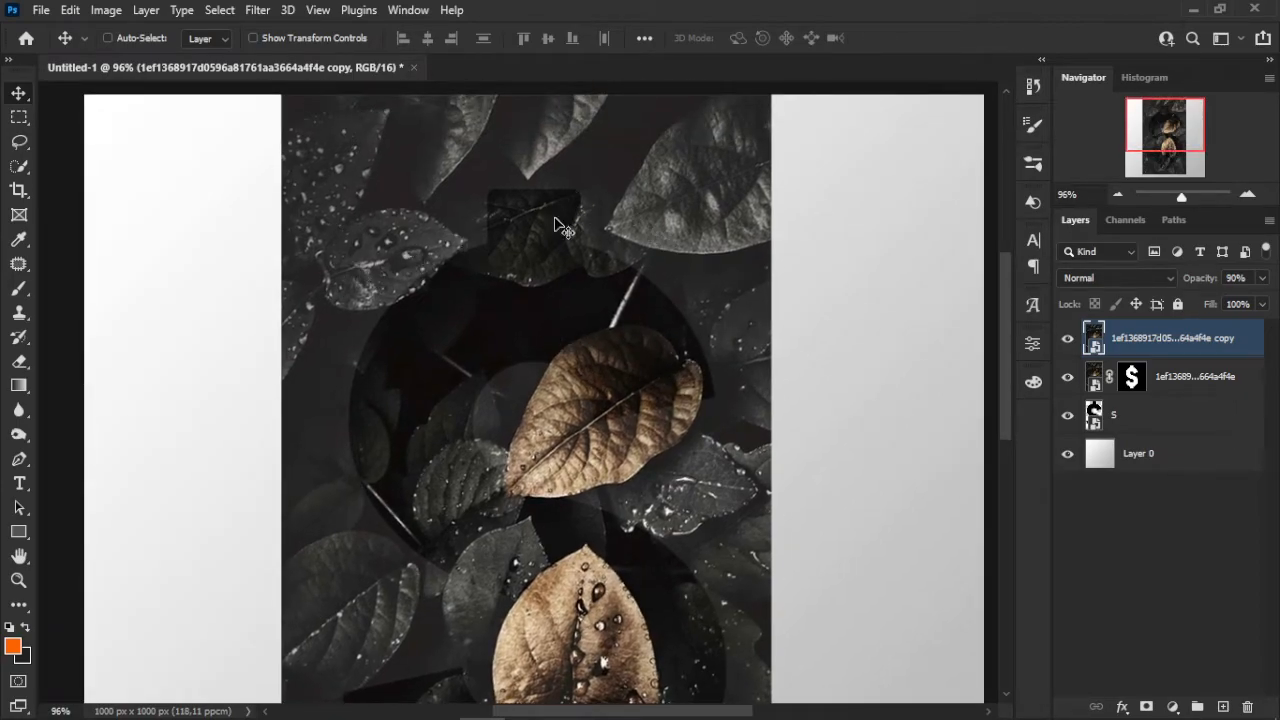
{"action": "scroll", "coordinate": [661, 348], "scroll_direction": "down", "scroll_amount": 3}
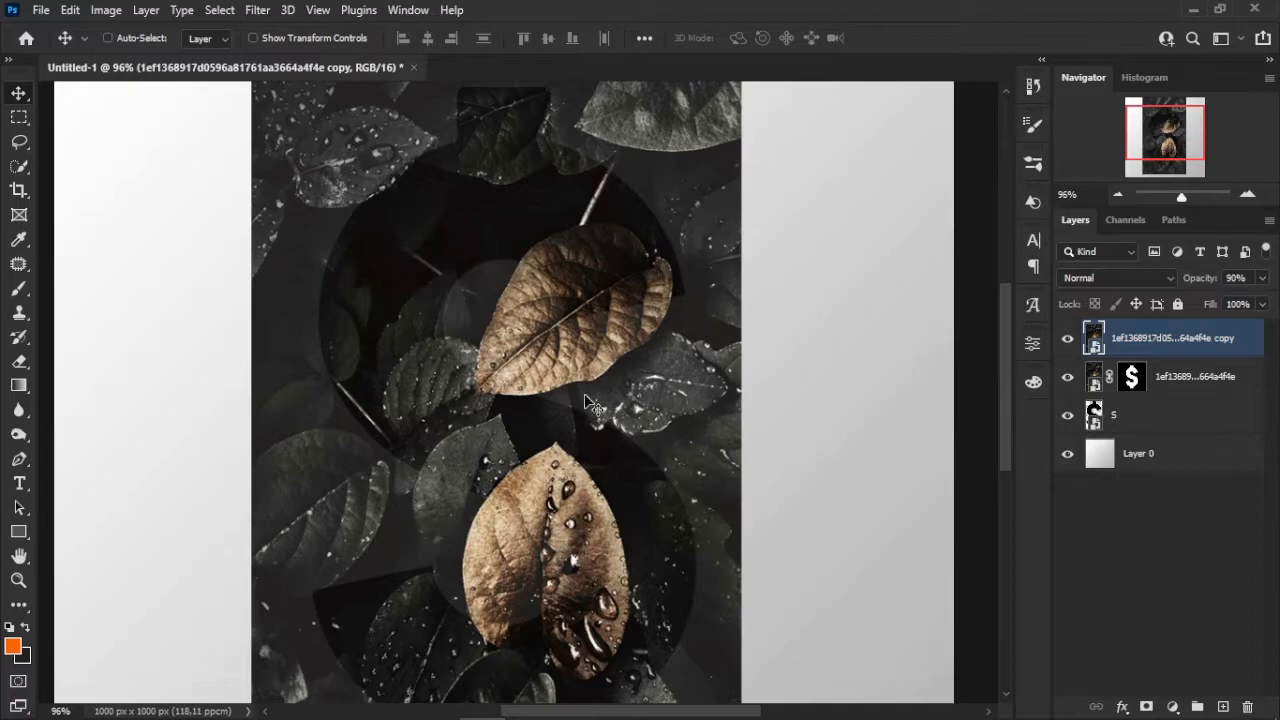
{"action": "scroll", "coordinate": [607, 395], "scroll_direction": "down", "scroll_amount": 3}
{"action": "scroll", "coordinate": [480, 380], "scroll_direction": "up", "scroll_amount": 3}
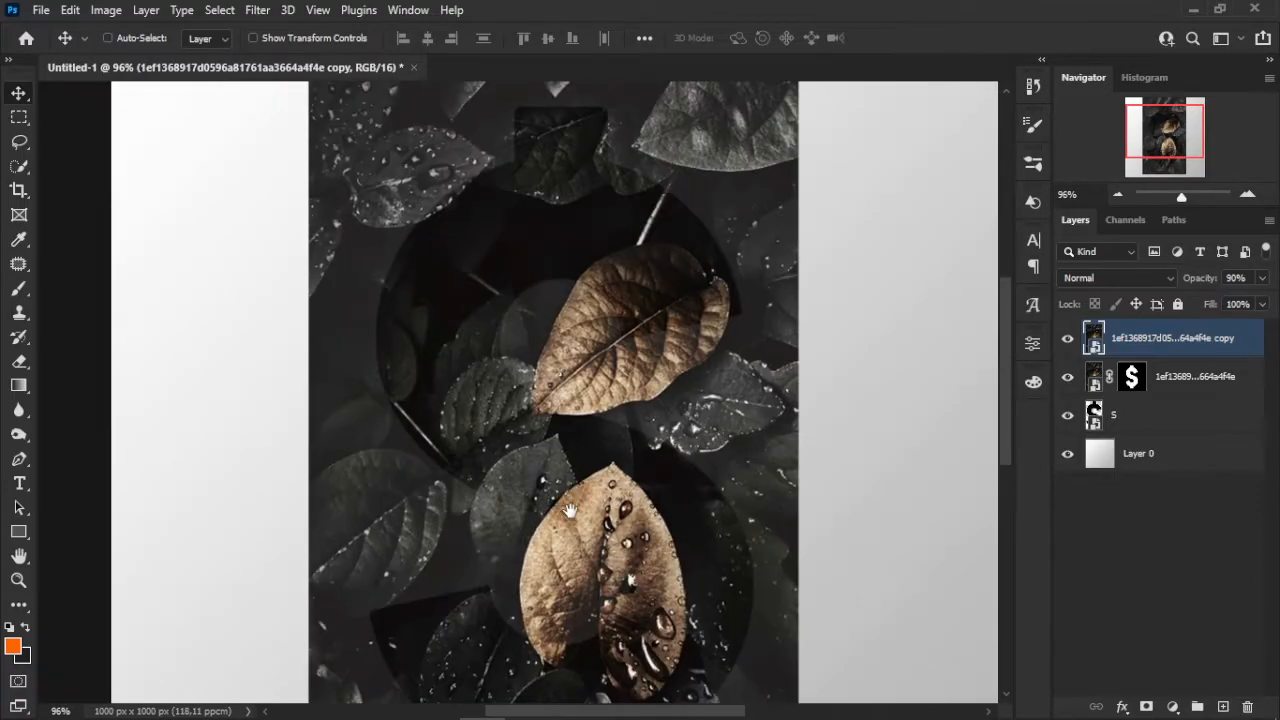
{"action": "left_click_drag", "start_coordinate": [555, 436], "coordinate": [512, 408]}
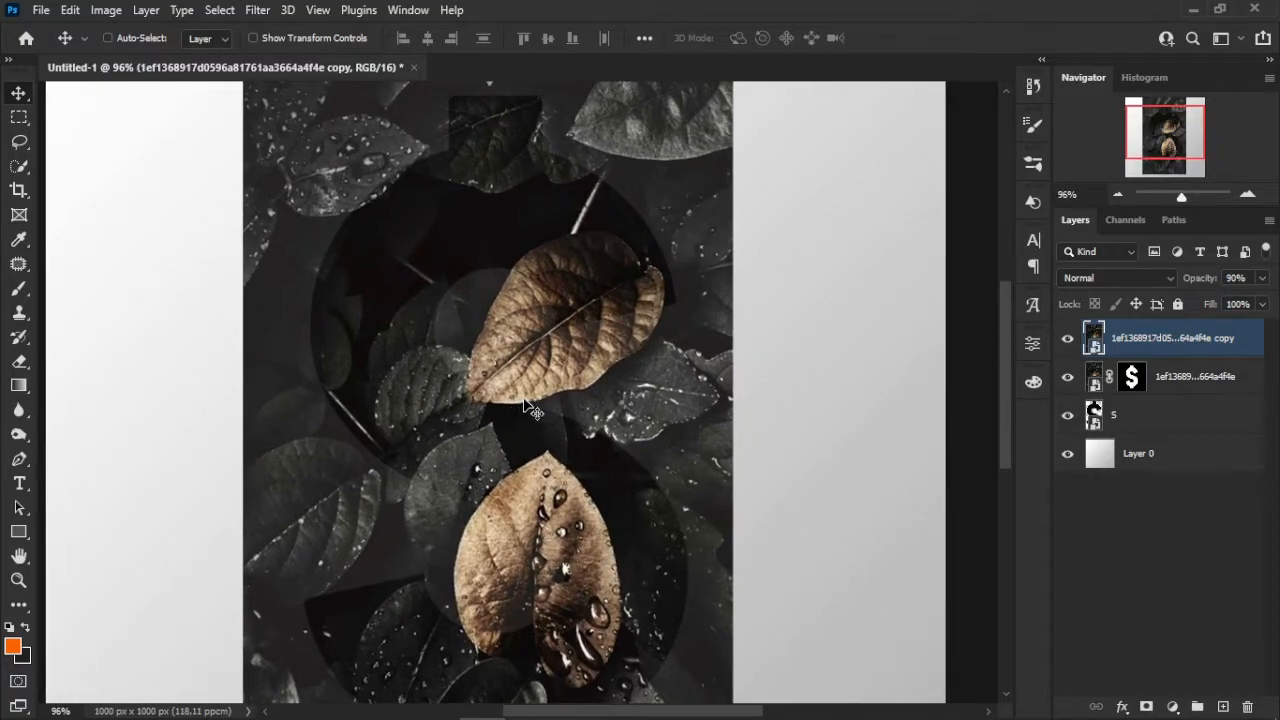
{"action": "left_click", "coordinate": [25, 291]}
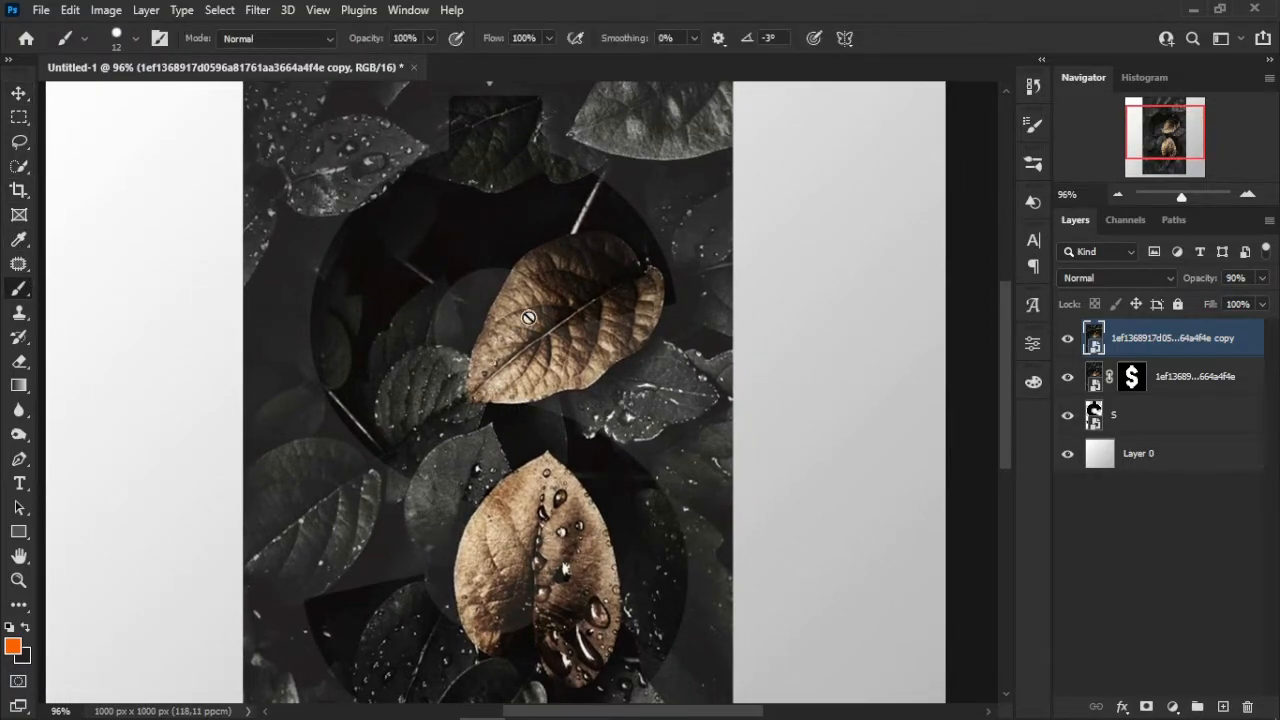
{"action": "key", "text": "ctrl+shift+n"}
{"action": "left_click", "coordinate": [664, 188]}
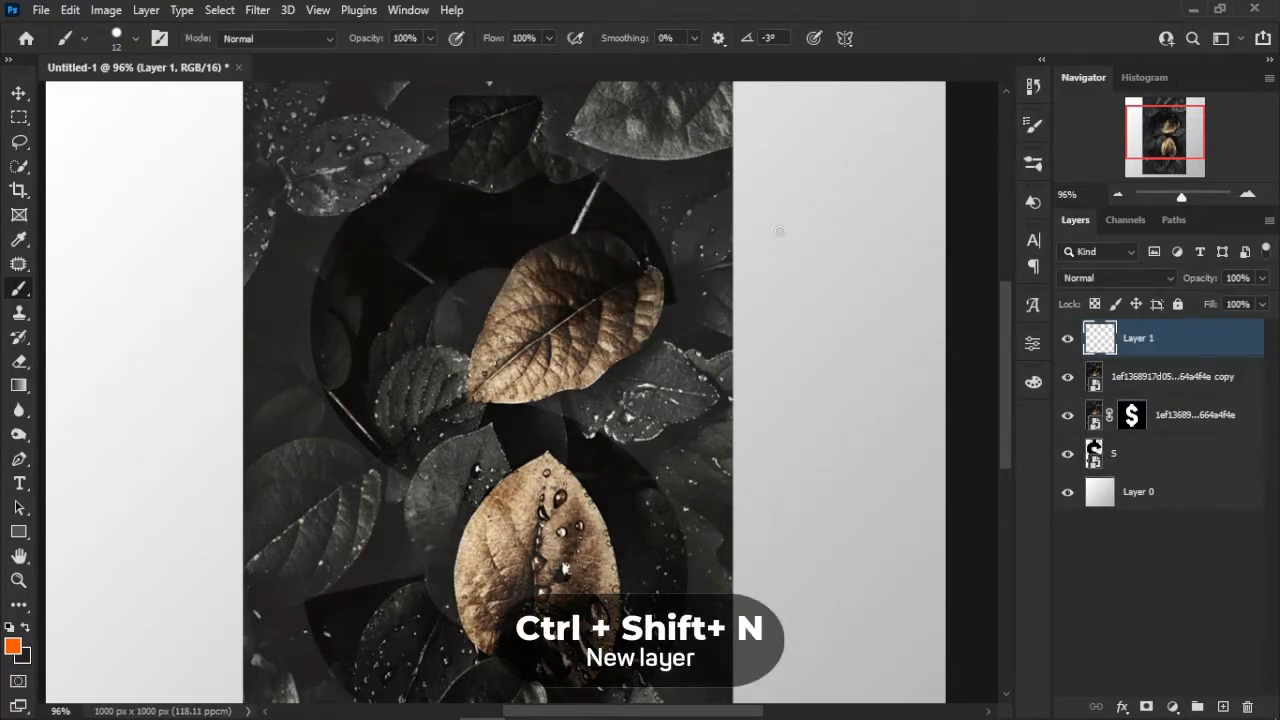
- Outline the upper golden leaf and the lower golden leaf with orange brush strokes on the new empty layer
{"action": "left_click_drag", "start_coordinate": [661, 424], "coordinate": [658, 404]}
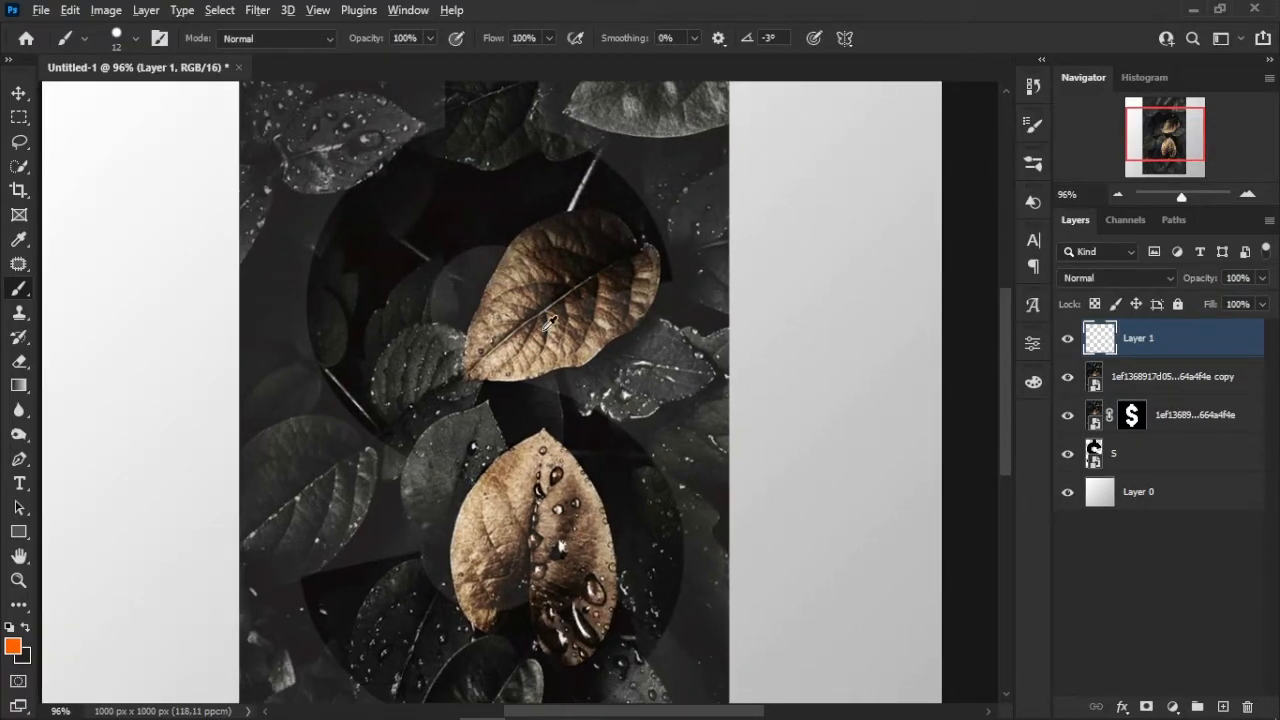
{"action": "scroll", "coordinate": [544, 331], "scroll_direction": "up", "scroll_amount": 2}
{"action": "mouse_move", "coordinate": [514, 187]}
{"action": "left_mouse_down"}
{"action": "mouse_move", "coordinate": [434, 311]}
{"action": "mouse_move", "coordinate": [382, 314]}
{"action": "mouse_move", "coordinate": [404, 391]}
{"action": "mouse_move", "coordinate": [492, 430]}
{"action": "mouse_move", "coordinate": [687, 338]}
{"action": "mouse_move", "coordinate": [721, 229]}
{"action": "mouse_move", "coordinate": [582, 247]}
{"action": "mouse_move", "coordinate": [512, 190]}
{"action": "mouse_move", "coordinate": [482, 186]}
{"action": "left_mouse_up"}
{"action": "left_click_drag", "start_coordinate": [613, 385], "coordinate": [628, 198]}
{"action": "left_click_drag", "start_coordinate": [554, 454], "coordinate": [553, 398]}
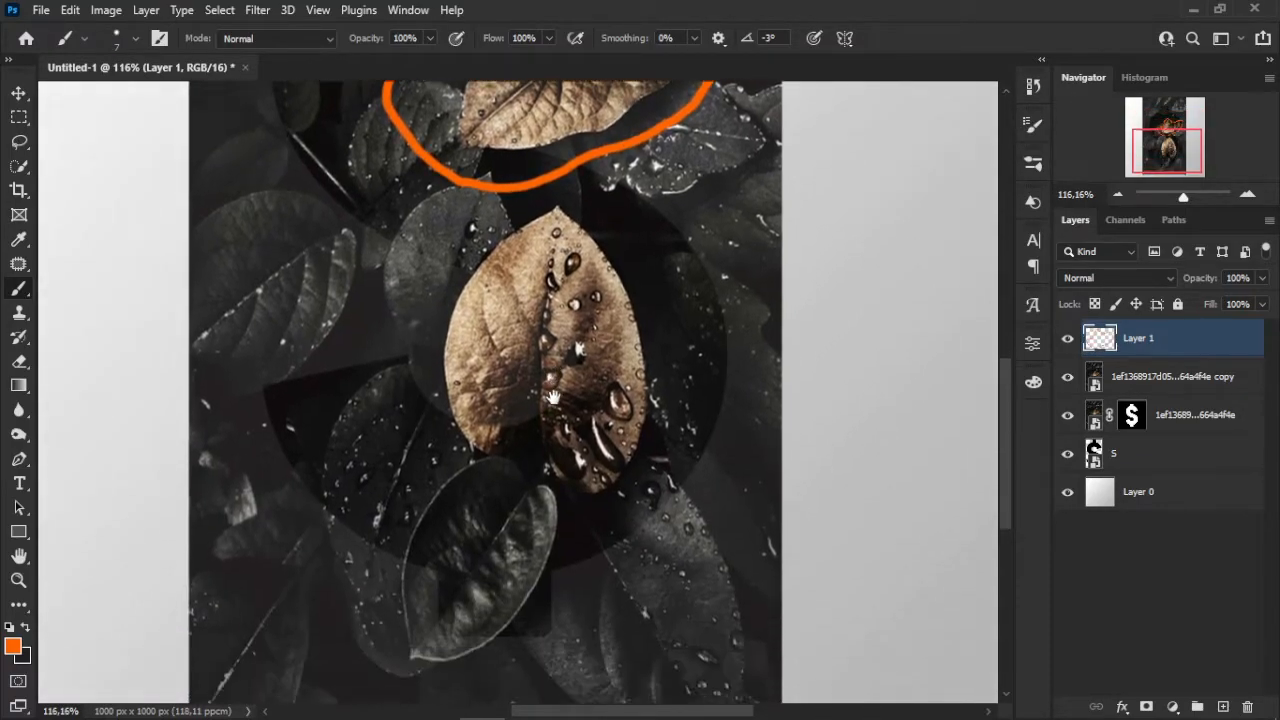
{"action": "mouse_move", "coordinate": [496, 226]}
{"action": "left_mouse_down"}
{"action": "mouse_move", "coordinate": [433, 334]}
{"action": "mouse_move", "coordinate": [466, 227]}
{"action": "left_mouse_up"}
- Outline the dark leaves extending past the lower end of the dollar sign with an orange brush stroke
{"action": "scroll", "coordinate": [420, 260], "scroll_direction": "up", "scroll_amount": 3}
{"action": "mouse_move", "coordinate": [375, 467]}
{"action": "left_mouse_down"}
{"action": "mouse_move", "coordinate": [446, 254]}
{"action": "mouse_move", "coordinate": [615, 493]}
{"action": "mouse_move", "coordinate": [378, 268]}
{"action": "left_mouse_up"}
{"action": "scroll", "coordinate": [566, 290], "scroll_direction": "down", "scroll_amount": 5}
{"action": "left_click_drag", "start_coordinate": [580, 286], "coordinate": [488, 431]}
{"action": "scroll", "coordinate": [503, 390], "scroll_direction": "down", "scroll_amount": 1}
{"action": "left_click_drag", "start_coordinate": [505, 385], "coordinate": [468, 560]}
{"action": "scroll", "coordinate": [527, 406], "scroll_direction": "down", "scroll_amount": 1}
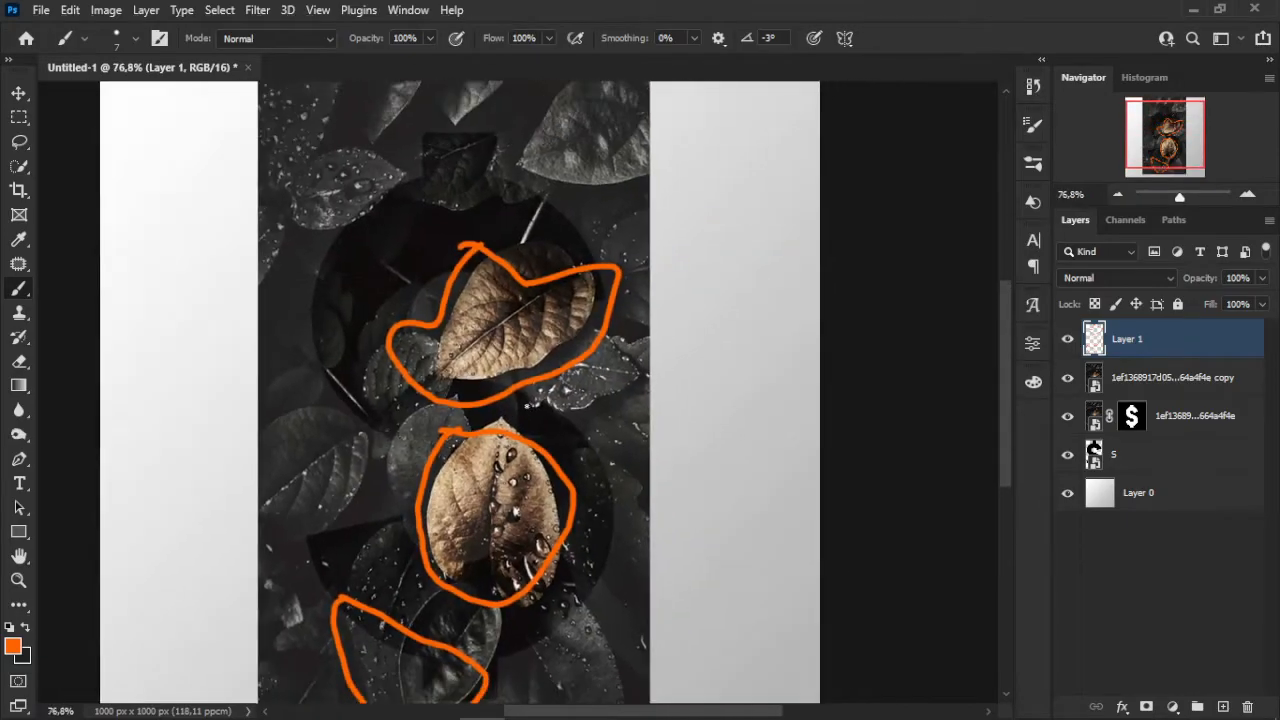
{"action": "scroll", "coordinate": [451, 342], "scroll_direction": "down", "scroll_amount": 1}
- Set the leaf photo copy layer's opacity back to 100%
{"action": "left_click", "coordinate": [20, 93]}
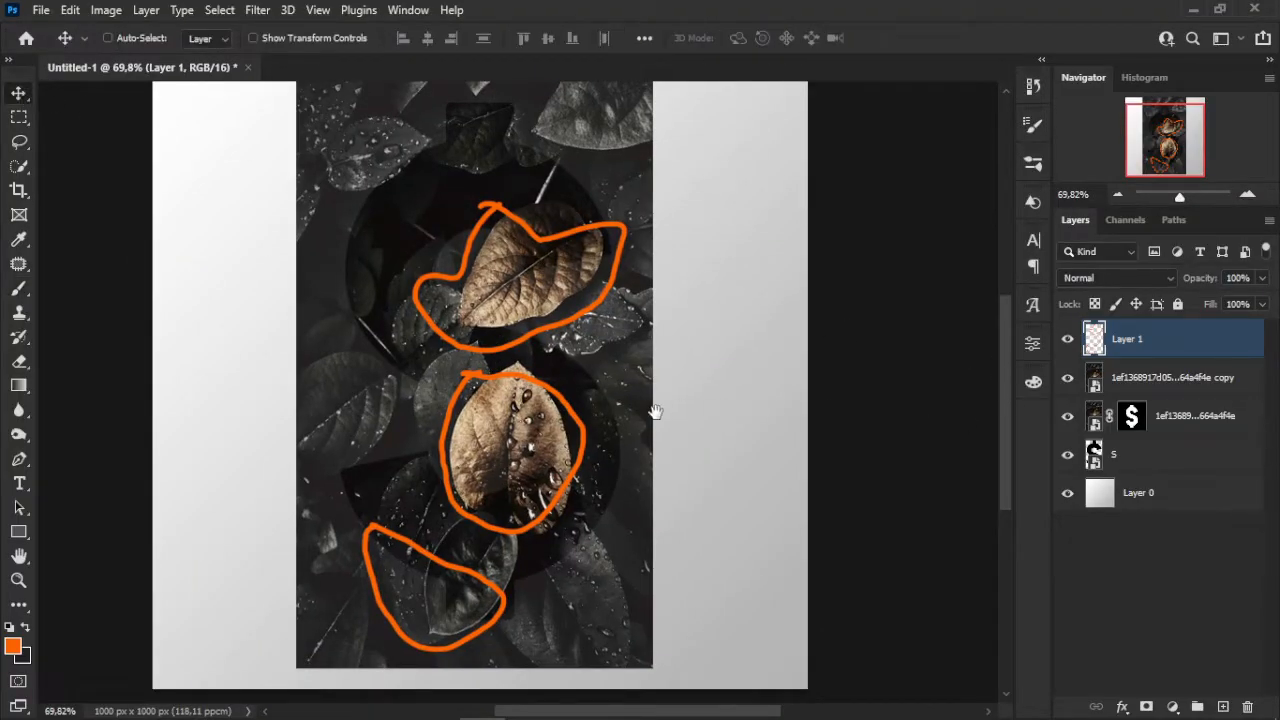
{"action": "left_click_drag", "start_coordinate": [655, 412], "coordinate": [685, 392]}
{"action": "left_click", "coordinate": [1150, 385]}
{"action": "mouse_move", "coordinate": [1267, 279]}
{"action": "left_mouse_down"}
{"action": "mouse_move", "coordinate": [1276, 290]}
{"action": "mouse_move", "coordinate": [1260, 283]}
{"action": "left_mouse_up"}
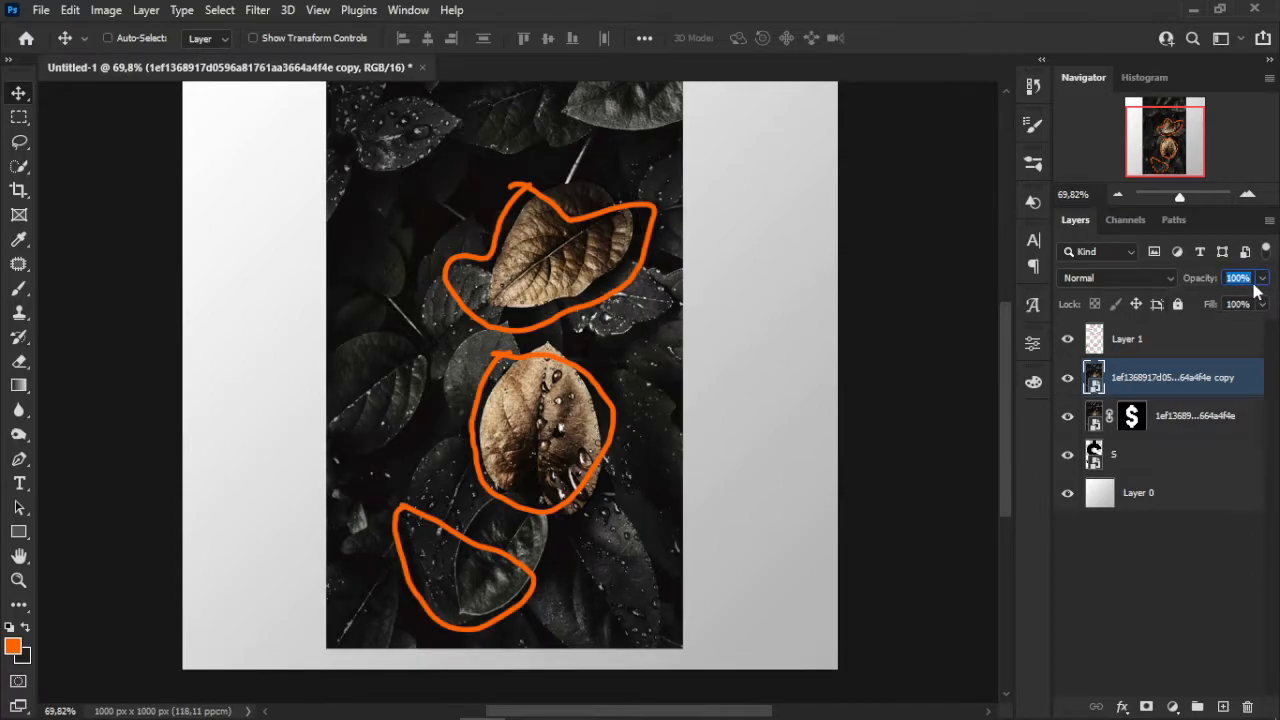
- Add a layer mask to the leaf photo copy and fill the mask with black
{"action": "left_click", "coordinate": [1170, 340]}
{"action": "left_click", "coordinate": [1160, 375]}
{"action": "left_click", "coordinate": [1147, 707]}
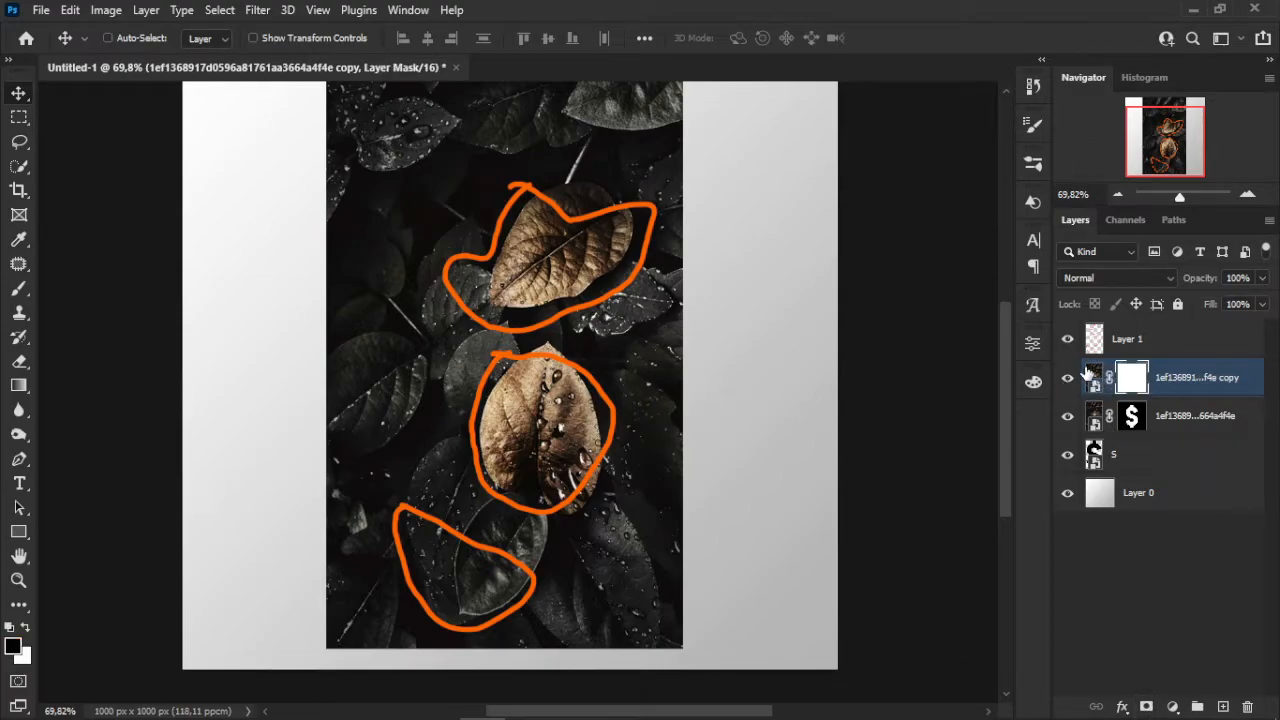
{"action": "left_click_drag", "start_coordinate": [19, 385], "coordinate": [100, 403]}
{"action": "left_click", "coordinate": [620, 434]}
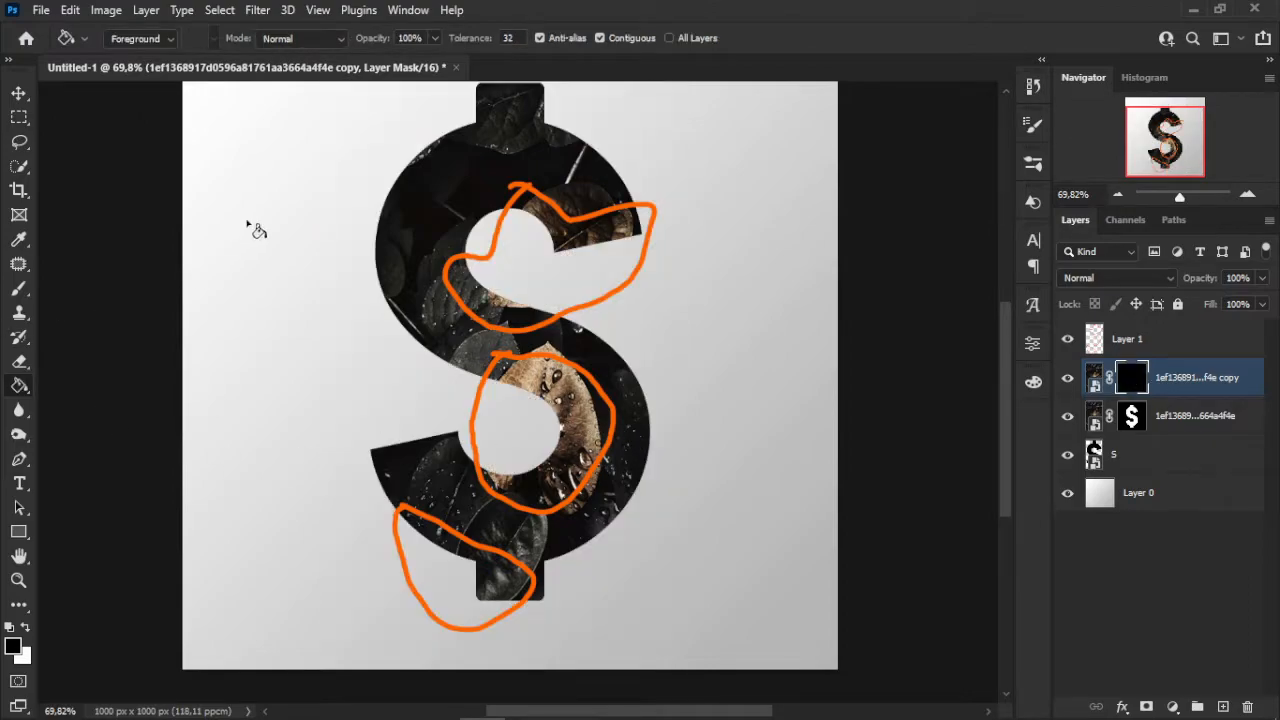
- Paint white on the mask to reveal the part of the lower golden leaf that extends beyond the dollar sign
{"action": "mouse_move", "coordinate": [520, 350]}
{"action": "left_mouse_down"}
{"action": "mouse_move", "coordinate": [503, 373]}
{"action": "mouse_move", "coordinate": [517, 455]}
{"action": "mouse_move", "coordinate": [528, 385]}
{"action": "mouse_move", "coordinate": [500, 360]}
{"action": "mouse_move", "coordinate": [491, 497]}
{"action": "mouse_move", "coordinate": [499, 467]}
{"action": "left_mouse_up"}
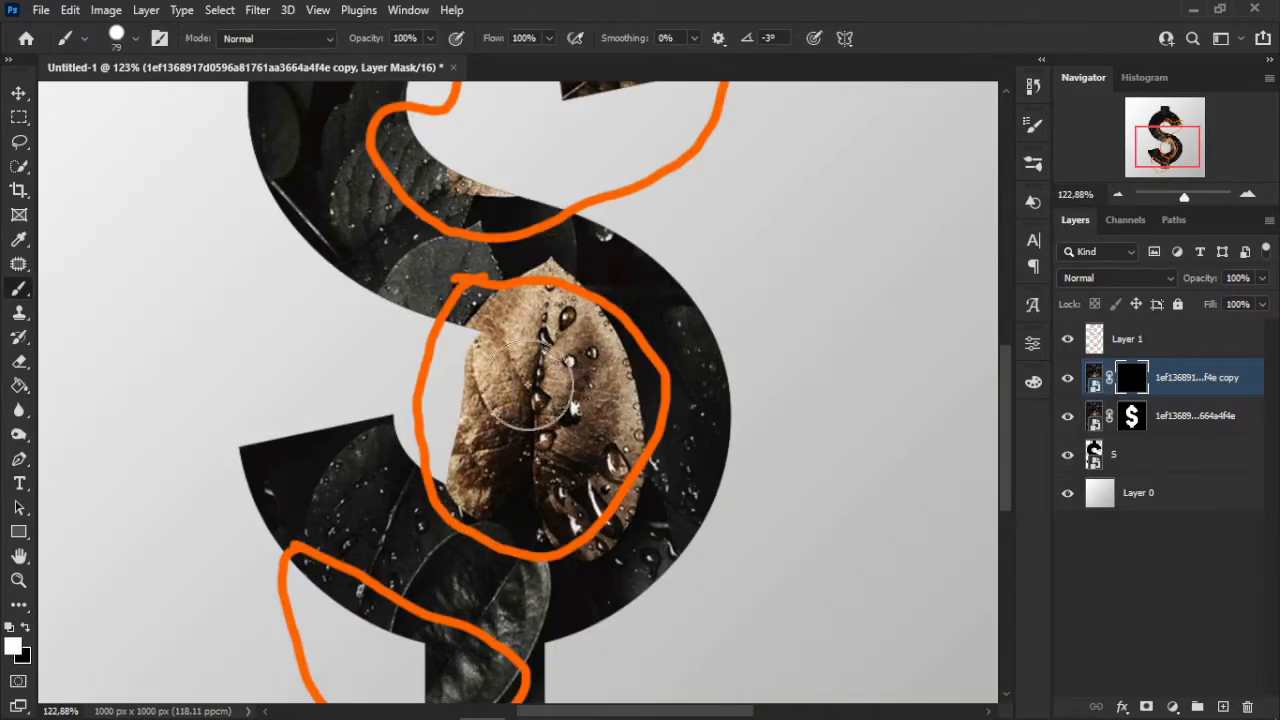
{"action": "mouse_move", "coordinate": [474, 338]}
{"action": "left_mouse_down"}
{"action": "mouse_move", "coordinate": [477, 412]}
{"action": "mouse_move", "coordinate": [434, 494]}
{"action": "left_mouse_up"}
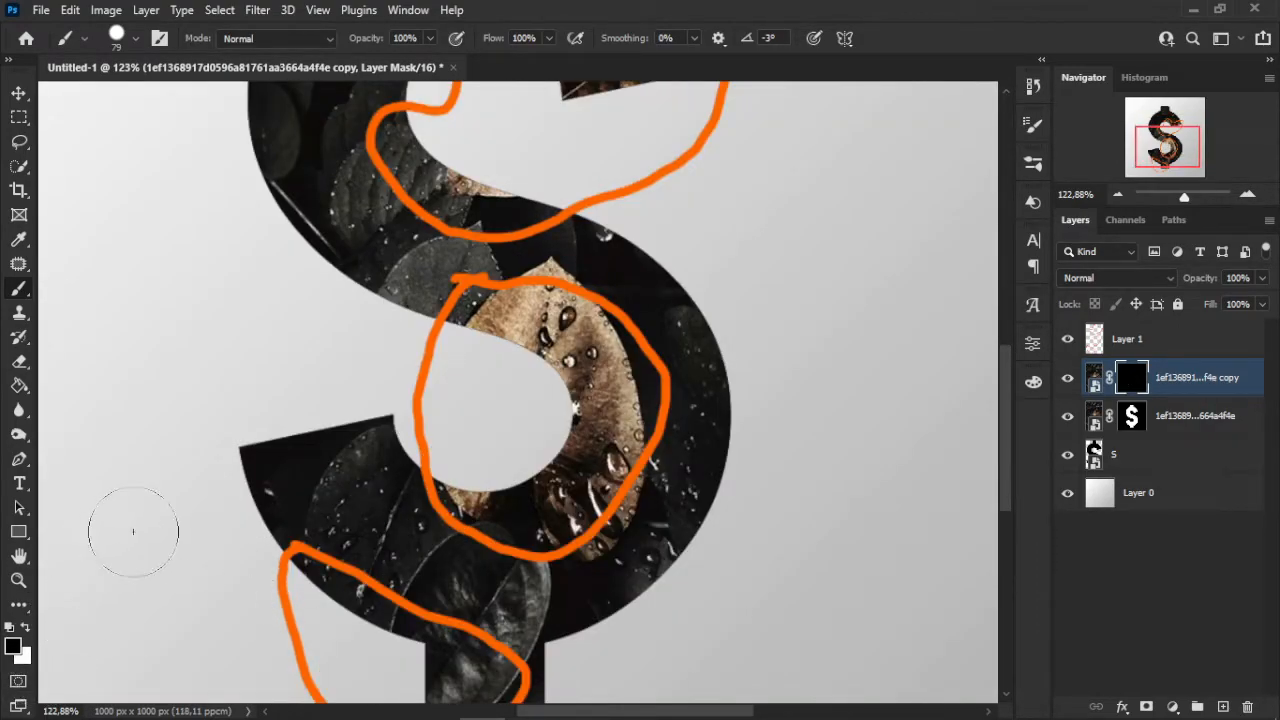
{"action": "key", "text": "x"}
{"action": "key", "text": "x"}
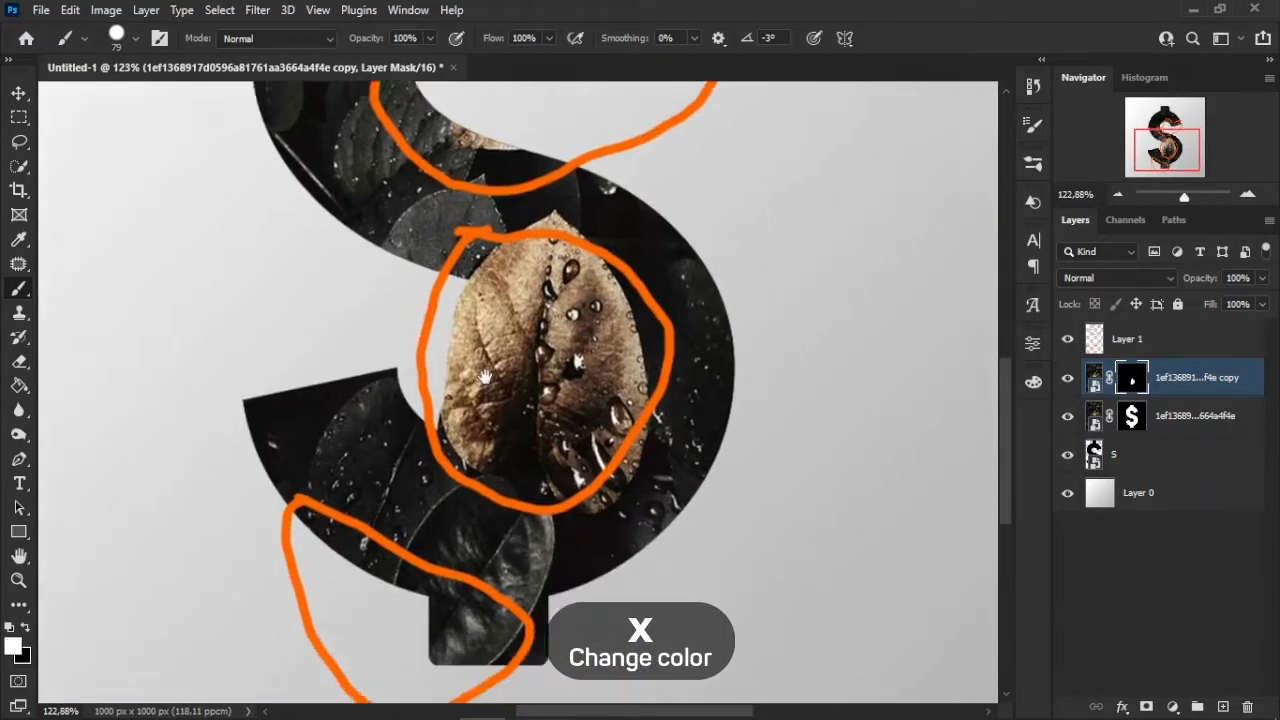
{"action": "scroll", "coordinate": [420, 296], "scroll_direction": "up", "scroll_amount": 5}
- Paint black on the mask along the lower golden leaf's edge to remove the surplus background with a smaller brush
{"action": "key", "text": "x"}
{"action": "mouse_move", "coordinate": [487, 250]}
{"action": "left_mouse_down"}
{"action": "mouse_move", "coordinate": [407, 563]}
{"action": "mouse_move", "coordinate": [442, 323]}
{"action": "mouse_move", "coordinate": [526, 209]}
{"action": "left_mouse_up"}
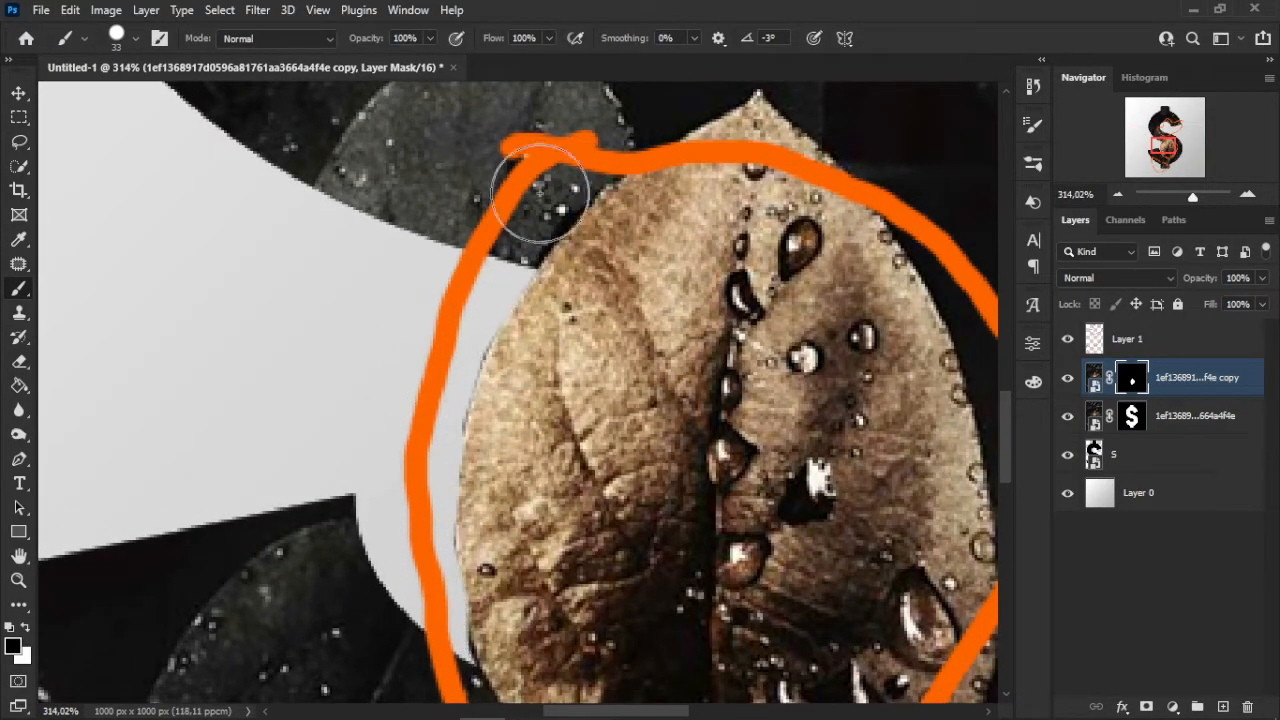
{"action": "left_click_drag", "start_coordinate": [520, 611], "coordinate": [536, 522]}
{"action": "left_click_drag", "start_coordinate": [440, 447], "coordinate": [460, 590]}
{"action": "left_click_drag", "start_coordinate": [585, 552], "coordinate": [470, 468]}
- Paint white on the mask to reveal the two dark leaves extending past the dollar sign's lower curve
{"action": "key", "text": "x"}
{"action": "scroll", "coordinate": [600, 300], "scroll_direction": "down", "scroll_amount": 6}
{"action": "scroll", "coordinate": [569, 520], "scroll_direction": "up", "scroll_amount": 4}
{"action": "mouse_move", "coordinate": [640, 490]}
{"action": "left_mouse_down"}
{"action": "mouse_move", "coordinate": [397, 523]}
{"action": "mouse_move", "coordinate": [524, 503]}
{"action": "left_mouse_up"}
- Refine the mask around the two dark bottom leaves with black and white brush strokes so only the leaves extend out
{"action": "key", "text": "x"}
{"action": "left_click_drag", "start_coordinate": [702, 486], "coordinate": [430, 572]}
{"action": "mouse_move", "coordinate": [232, 225]}
{"action": "left_mouse_down"}
{"action": "mouse_move", "coordinate": [300, 389]}
{"action": "mouse_move", "coordinate": [405, 545]}
{"action": "left_mouse_up"}
{"action": "left_click_drag", "start_coordinate": [216, 262], "coordinate": [371, 303]}
{"action": "scroll", "coordinate": [371, 303], "scroll_direction": "up", "scroll_amount": 3}
{"action": "mouse_move", "coordinate": [345, 260]}
{"action": "left_mouse_down"}
{"action": "mouse_move", "coordinate": [517, 580]}
{"action": "mouse_move", "coordinate": [555, 600]}
{"action": "left_mouse_up"}
{"action": "left_click_drag", "start_coordinate": [560, 510], "coordinate": [385, 350]}
{"action": "mouse_move", "coordinate": [425, 450]}
{"action": "left_mouse_down"}
{"action": "mouse_move", "coordinate": [571, 351]}
{"action": "mouse_move", "coordinate": [626, 520]}
{"action": "mouse_move", "coordinate": [429, 233]}
{"action": "left_mouse_up"}
{"action": "key", "text": "x"}
{"action": "scroll", "coordinate": [640, 518], "scroll_direction": "down", "scroll_amount": 4}
{"action": "scroll", "coordinate": [370, 337], "scroll_direction": "up", "scroll_amount": 4}
{"action": "key", "text": "x"}
{"action": "left_click_drag", "start_coordinate": [370, 337], "coordinate": [377, 392]}
{"action": "right_click", "coordinate": [323, 380], "text": "alt"}
{"action": "mouse_move", "coordinate": [430, 440]}
{"action": "left_mouse_down"}
{"action": "mouse_move", "coordinate": [603, 433]}
{"action": "mouse_move", "coordinate": [507, 449]}
{"action": "mouse_move", "coordinate": [551, 420]}
{"action": "left_mouse_up"}
{"action": "scroll", "coordinate": [700, 488], "scroll_direction": "down", "scroll_amount": 3}
{"action": "left_click_drag", "start_coordinate": [430, 474], "coordinate": [403, 431]}
- Paint white on the mask to reveal the upper golden leaf beyond the dollar sign's outline
{"action": "scroll", "coordinate": [403, 431], "scroll_direction": "down", "scroll_amount": 5}
{"action": "left_click_drag", "start_coordinate": [505, 185], "coordinate": [480, 420]}
{"action": "left_click_drag", "start_coordinate": [512, 228], "coordinate": [475, 430]}
{"action": "scroll", "coordinate": [475, 430], "scroll_direction": "up", "scroll_amount": 3}
{"action": "key", "text": "x"}
{"action": "mouse_move", "coordinate": [600, 270]}
{"action": "left_mouse_down"}
{"action": "mouse_move", "coordinate": [320, 434]}
{"action": "mouse_move", "coordinate": [437, 477]}
{"action": "left_mouse_up"}
- Refine the mask along the upper golden leaf's left edge inside the curve, alternating black and white with smaller brushes
{"action": "scroll", "coordinate": [437, 477], "scroll_direction": "up", "scroll_amount": 6}
{"action": "right_click", "coordinate": [366, 394], "text": "alt"}
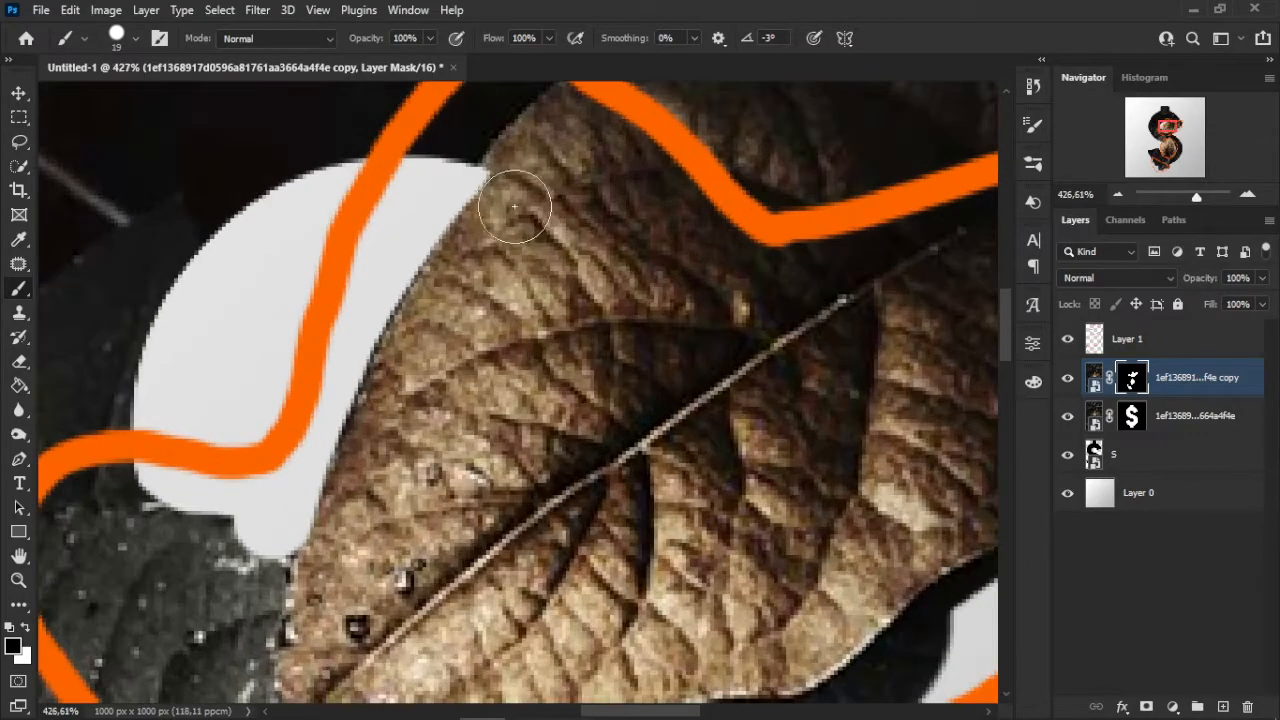
{"action": "key", "text": "x"}
{"action": "mouse_move", "coordinate": [310, 440]}
{"action": "left_mouse_down"}
{"action": "mouse_move", "coordinate": [357, 286]}
{"action": "mouse_move", "coordinate": [434, 180]}
{"action": "left_mouse_up"}
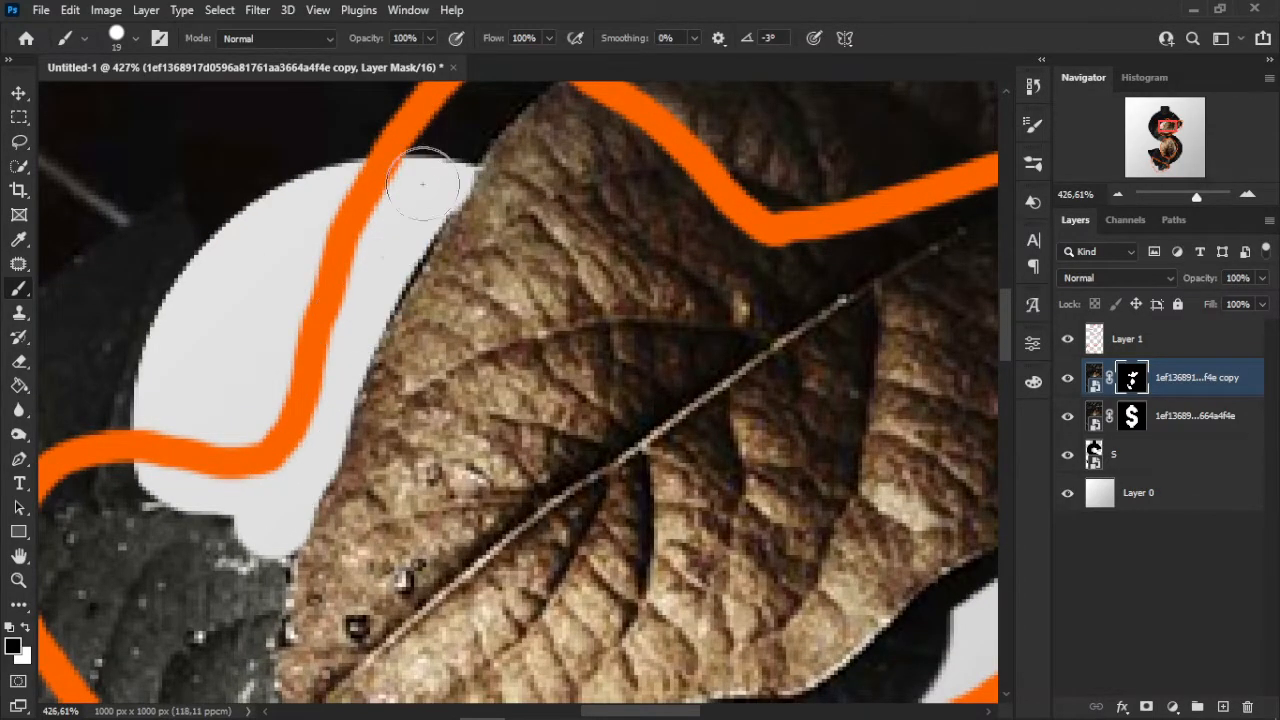
{"action": "key", "text": "x"}
{"action": "left_click_drag", "start_coordinate": [347, 535], "coordinate": [416, 422]}
{"action": "key", "text": "x"}
{"action": "key", "text": "x"}
{"action": "scroll", "coordinate": [303, 447], "scroll_direction": "up", "scroll_amount": 1}
{"action": "mouse_move", "coordinate": [303, 447]}
{"action": "left_mouse_down"}
{"action": "mouse_move", "coordinate": [406, 420]}
{"action": "mouse_move", "coordinate": [335, 390]}
{"action": "left_mouse_up"}
{"action": "key", "text": "x"}
{"action": "right_click", "coordinate": [469, 405], "text": "alt"}
{"action": "left_click_drag", "start_coordinate": [469, 405], "coordinate": [417, 437]}
{"action": "key", "text": "x"}
{"action": "left_click_drag", "start_coordinate": [462, 342], "coordinate": [496, 270]}
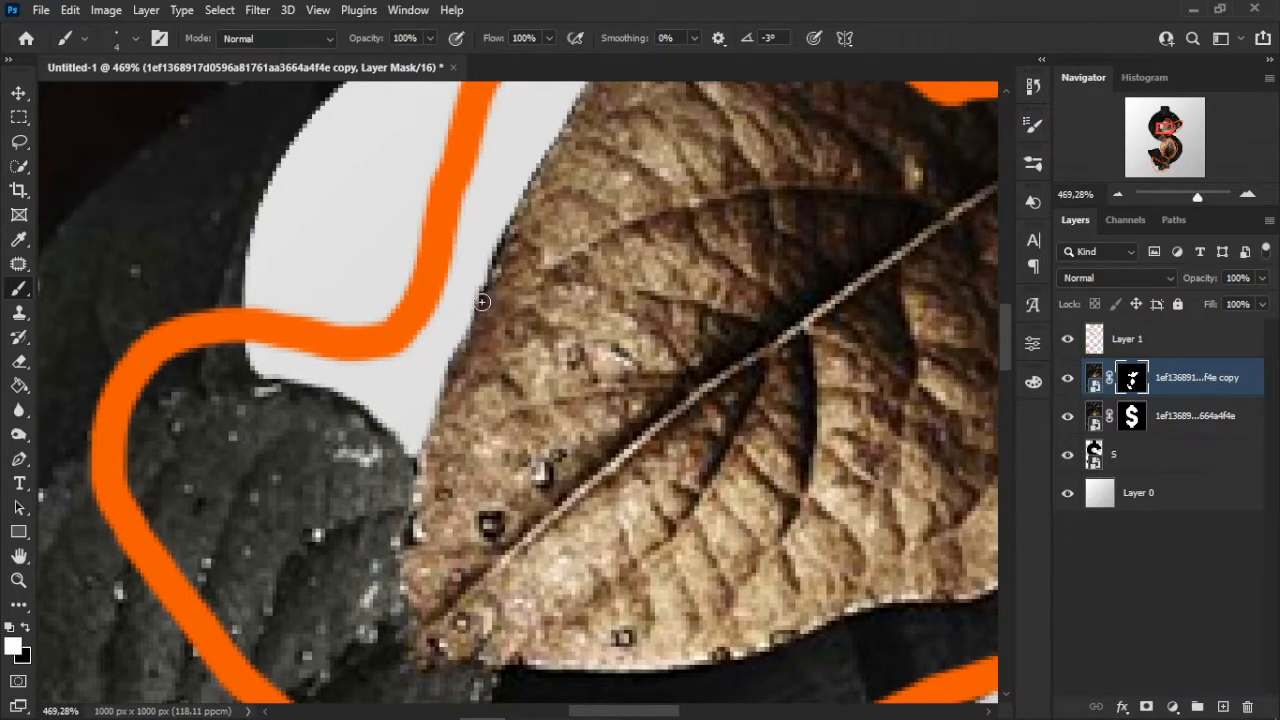
- Clean up the mask around the rest of the upper golden leaf, trimming the background along its lower edge
{"action": "scroll", "coordinate": [491, 294], "scroll_direction": "down", "scroll_amount": 4}
{"action": "left_click_drag", "start_coordinate": [760, 440], "coordinate": [360, 287]}
{"action": "scroll", "coordinate": [690, 230], "scroll_direction": "up", "scroll_amount": 2}
{"action": "key", "text": "x"}
{"action": "mouse_move", "coordinate": [536, 309]}
{"action": "left_mouse_down"}
{"action": "mouse_move", "coordinate": [257, 475]}
{"action": "mouse_move", "coordinate": [469, 346]}
{"action": "mouse_move", "coordinate": [293, 489]}
{"action": "left_mouse_up"}
{"action": "mouse_move", "coordinate": [293, 489]}
{"action": "left_mouse_down"}
{"action": "mouse_move", "coordinate": [434, 397]}
{"action": "mouse_move", "coordinate": [560, 285]}
{"action": "left_mouse_up"}
{"action": "left_click_drag", "start_coordinate": [560, 275], "coordinate": [438, 505]}
{"action": "mouse_move", "coordinate": [452, 505]}
{"action": "left_mouse_down"}
{"action": "mouse_move", "coordinate": [474, 237]}
{"action": "mouse_move", "coordinate": [447, 421]}
{"action": "left_mouse_up"}
{"action": "left_click_drag", "start_coordinate": [386, 492], "coordinate": [471, 380]}
{"action": "key", "text": "x"}
{"action": "left_click_drag", "start_coordinate": [494, 314], "coordinate": [468, 412]}
{"action": "key", "text": "x"}
{"action": "left_click_drag", "start_coordinate": [492, 414], "coordinate": [640, 297]}
{"action": "scroll", "coordinate": [640, 300], "scroll_direction": "up", "scroll_amount": 3}
{"action": "left_click_drag", "start_coordinate": [636, 228], "coordinate": [538, 390]}
{"action": "scroll", "coordinate": [537, 394], "scroll_direction": "down", "scroll_amount": 1}
{"action": "scroll", "coordinate": [535, 400], "scroll_direction": "down", "scroll_amount": 10}
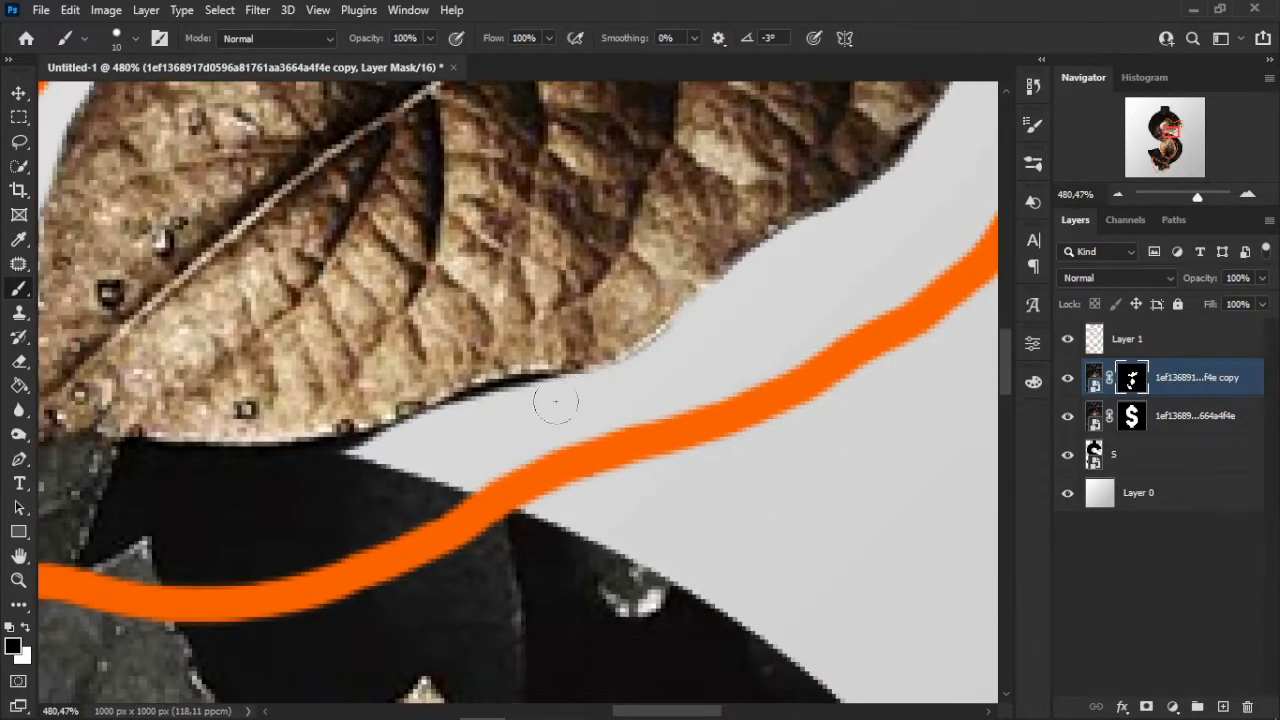
- Delete Layer 1, which holds the orange guide outlines
{"action": "scroll", "coordinate": [530, 318], "scroll_direction": "down", "scroll_amount": 1}
{"action": "key", "text": "v"}
{"action": "key", "text": "x"}
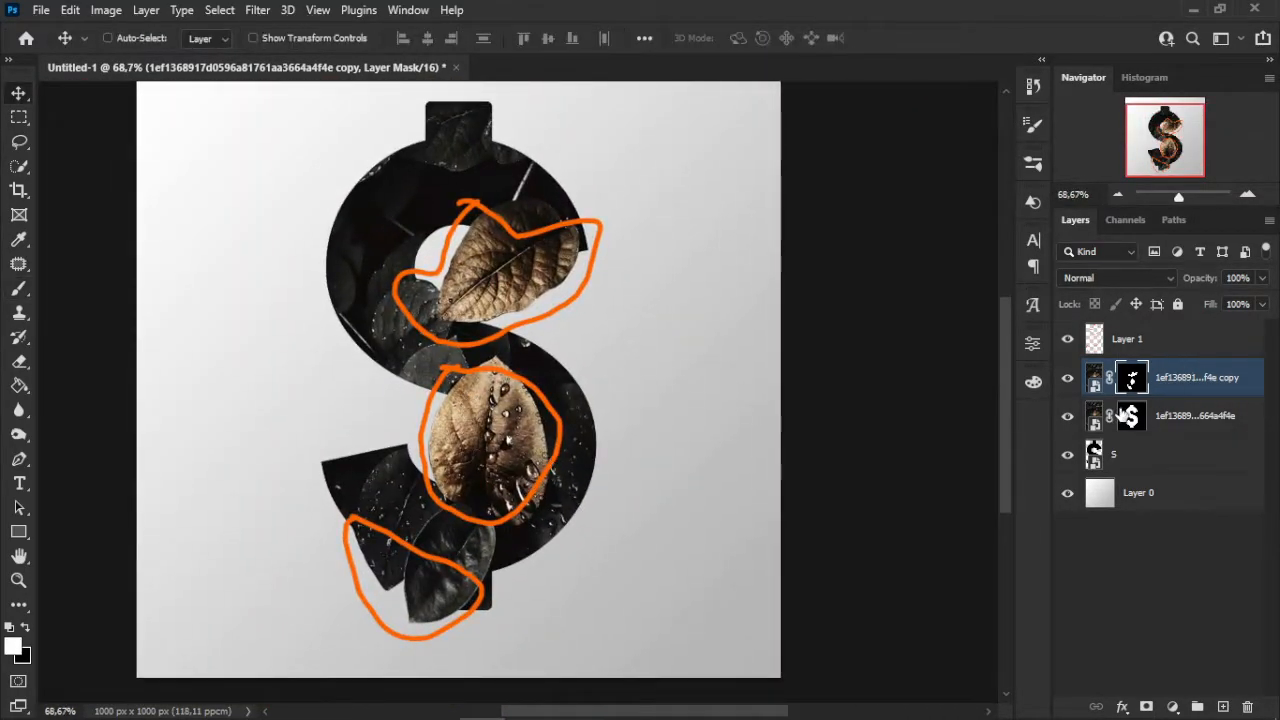
{"action": "left_click", "coordinate": [1137, 336]}
{"action": "key", "text": "Delete"}
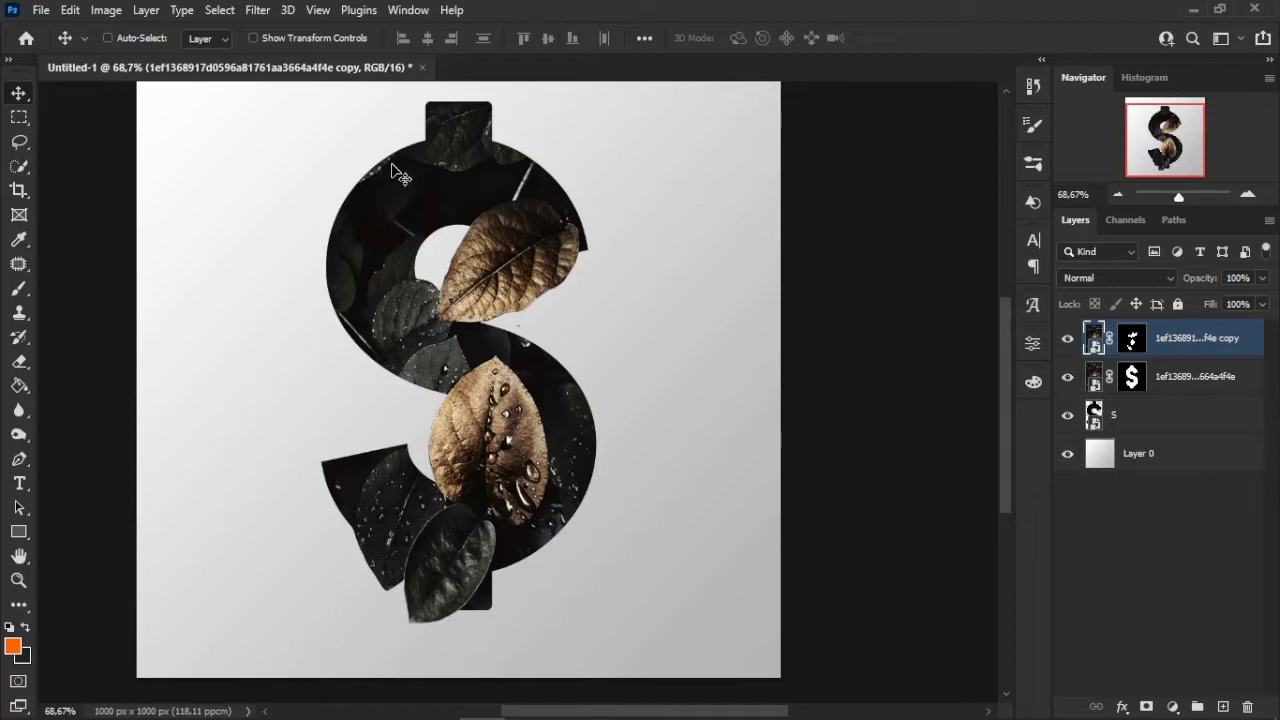
- Convert the leaf photo layer with the dollar sign mask to a Smart Object
{"action": "left_click", "coordinate": [1173, 379]}
{"action": "right_click", "coordinate": [1234, 386]}
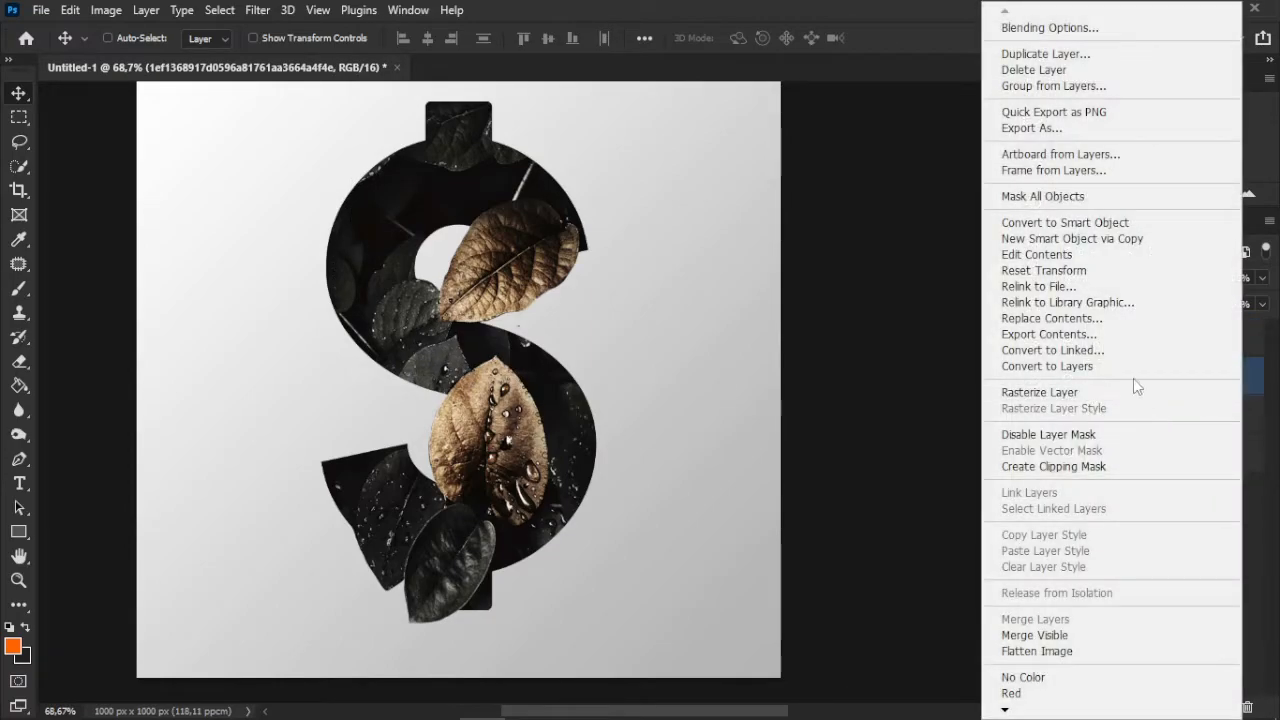
{"action": "left_click", "coordinate": [1076, 224]}
- Apply a black Inner Glow to the dollar sign layer in Normal mode, with 89% opacity, 24 px size and 91% range
{"action": "double_click", "coordinate": [1255, 387]}
{"action": "double_click", "coordinate": [1260, 390]}
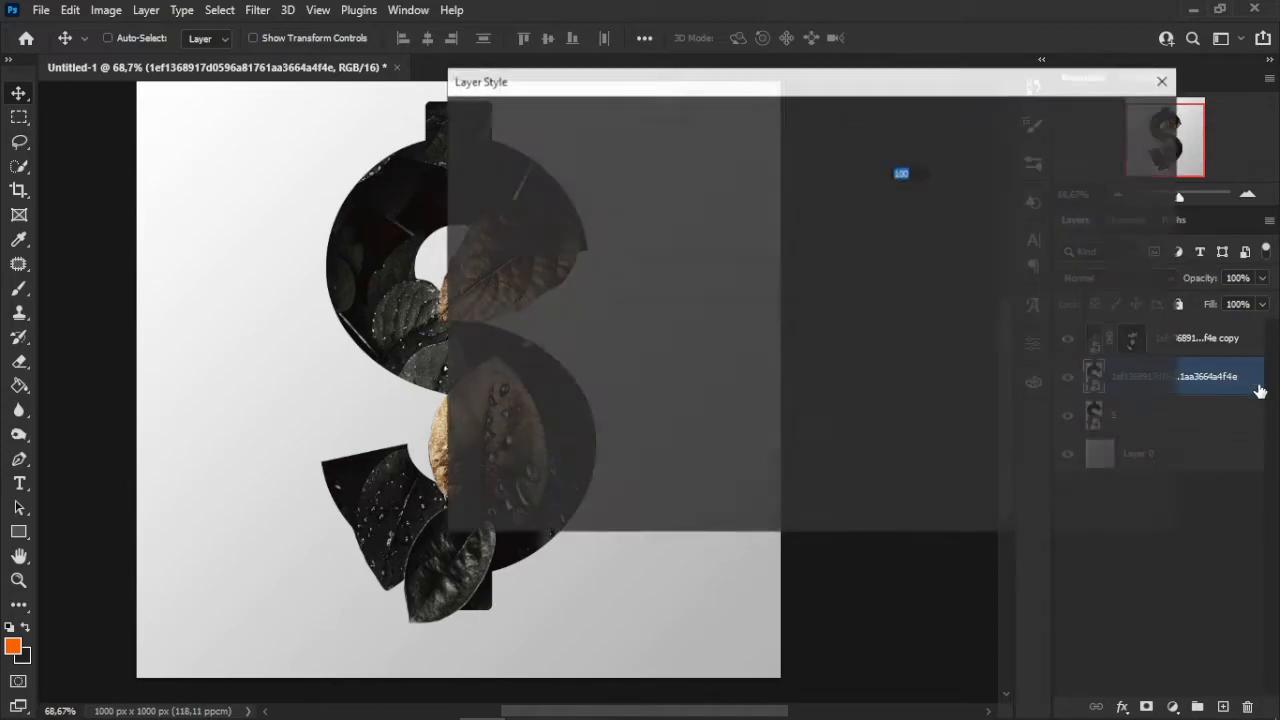
{"action": "left_click", "coordinate": [466, 290]}
{"action": "left_click", "coordinate": [542, 289]}
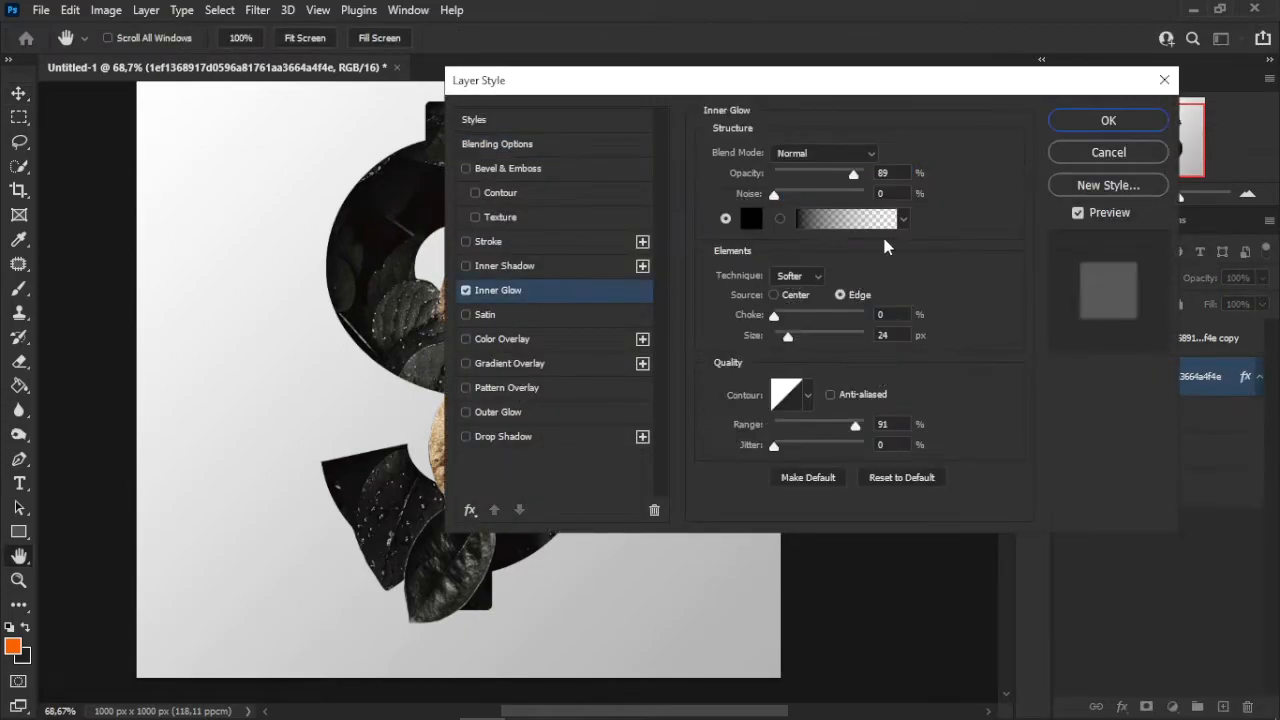
{"action": "left_click_drag", "start_coordinate": [757, 92], "coordinate": [826, 82]}
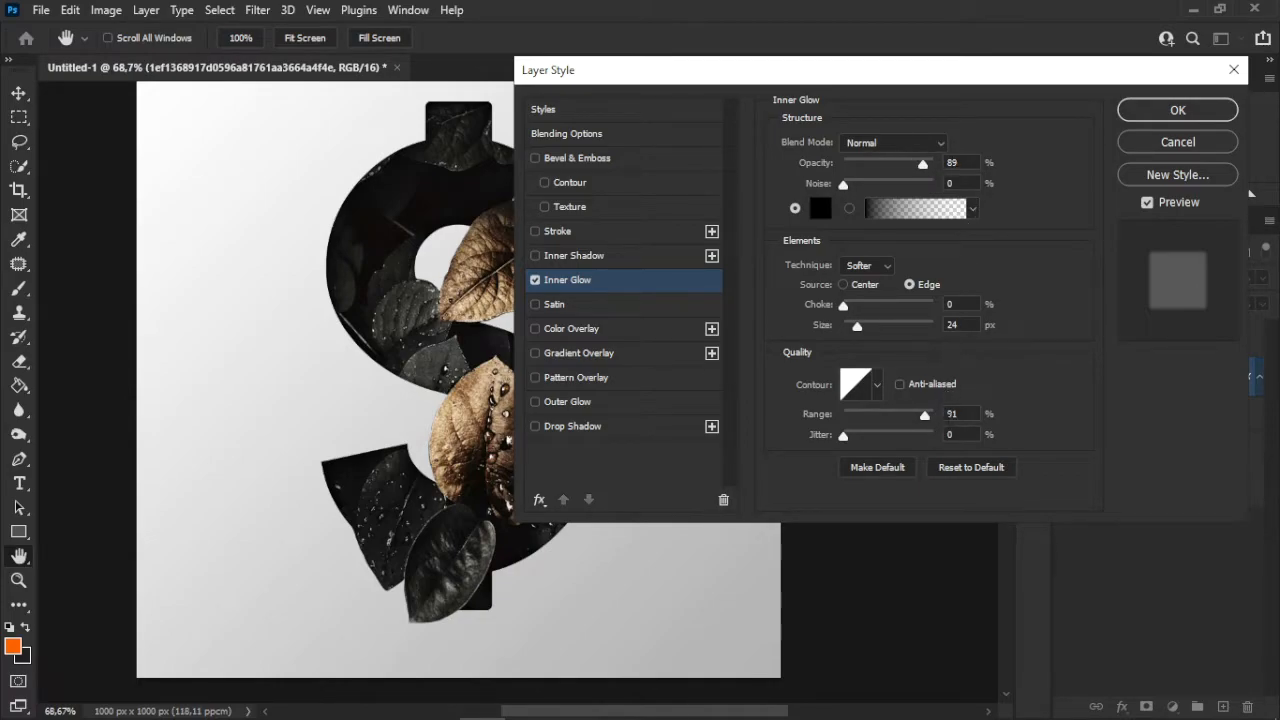
{"action": "left_click", "coordinate": [1170, 112]}
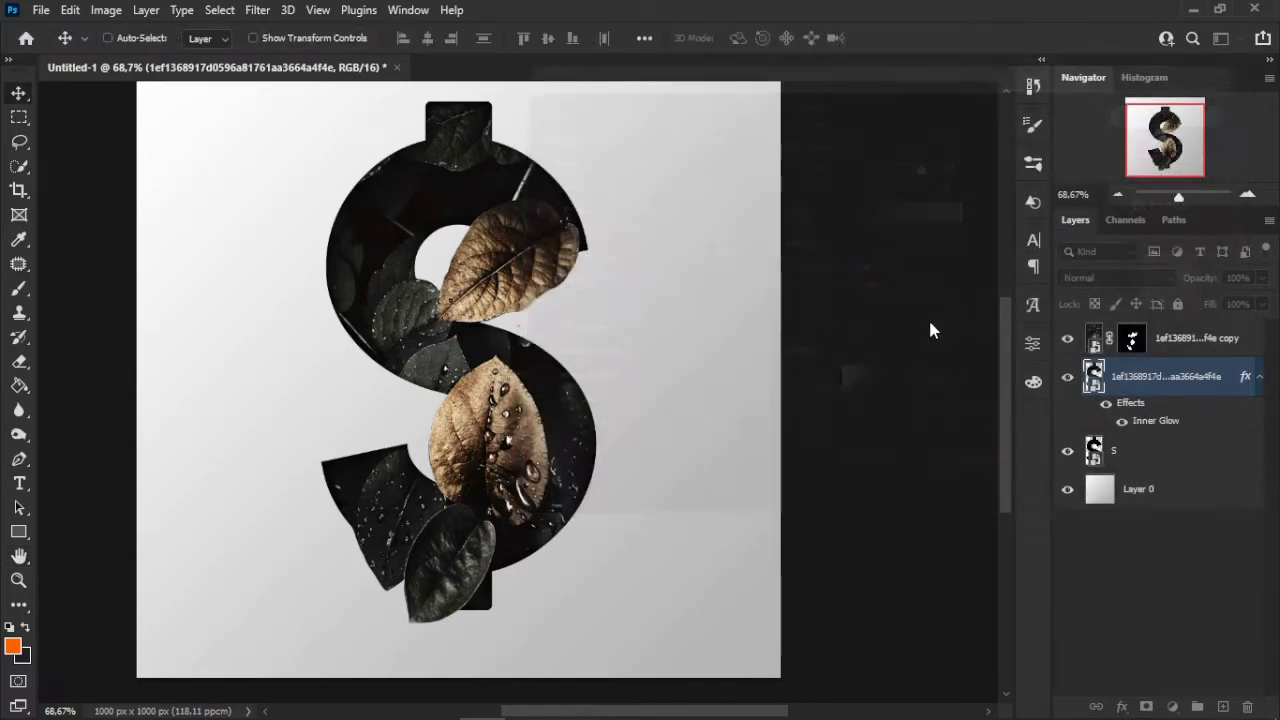
- Combine the S layer, the glowing leaf photo layer and the masked copy into one Smart Object
{"action": "scroll", "coordinate": [458, 383], "scroll_direction": "down", "scroll_amount": 3}
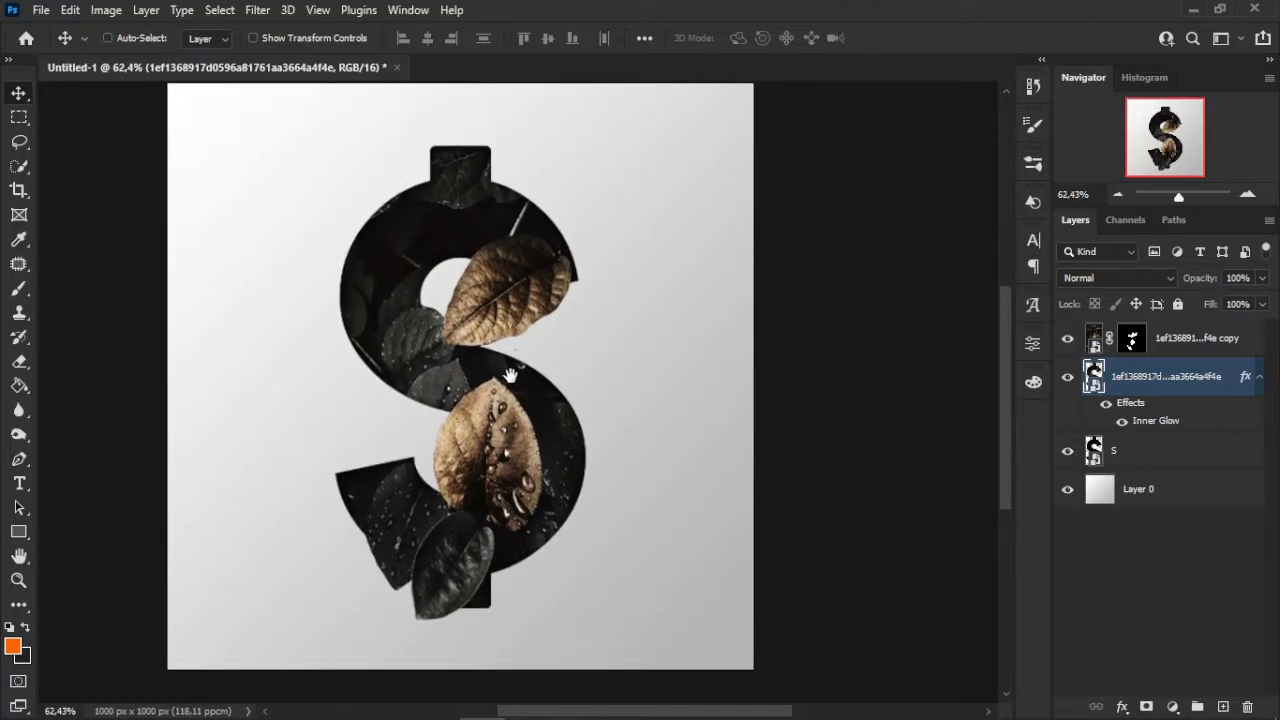
{"action": "left_click_drag", "start_coordinate": [635, 394], "coordinate": [640, 385]}
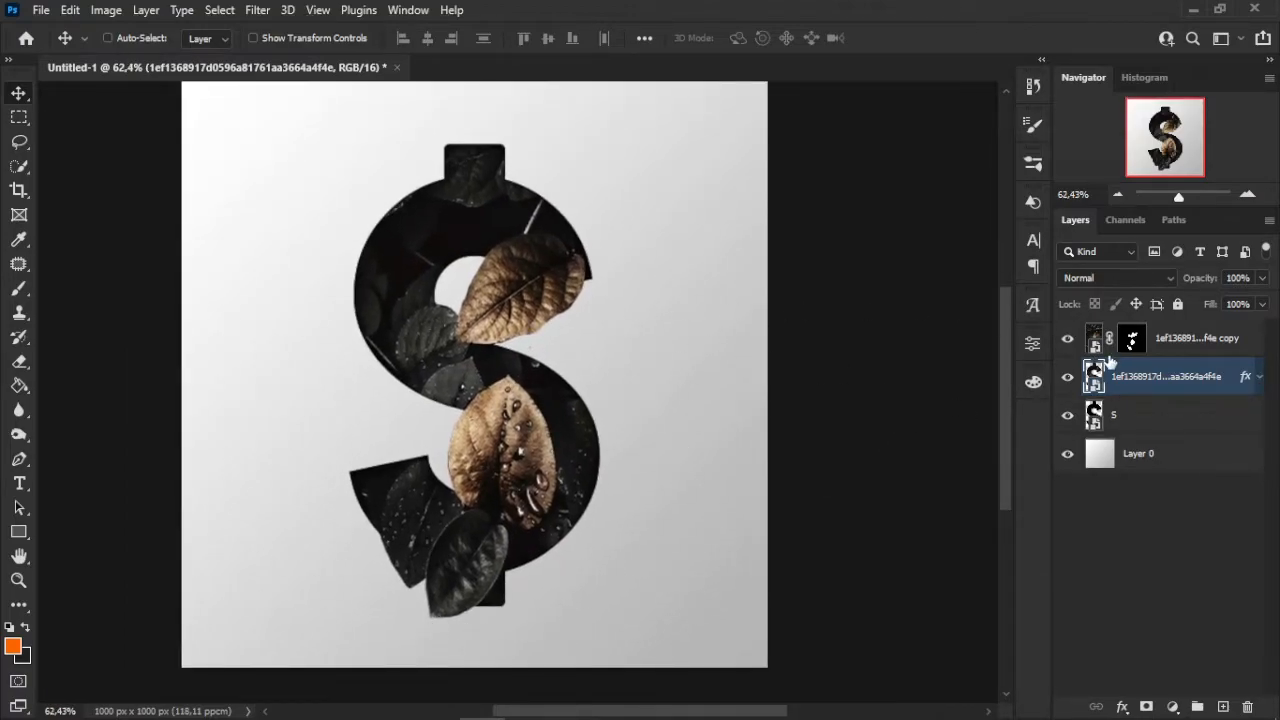
{"action": "left_click", "coordinate": [1134, 424]}
{"action": "left_click", "coordinate": [1212, 350], "text": "shift"}
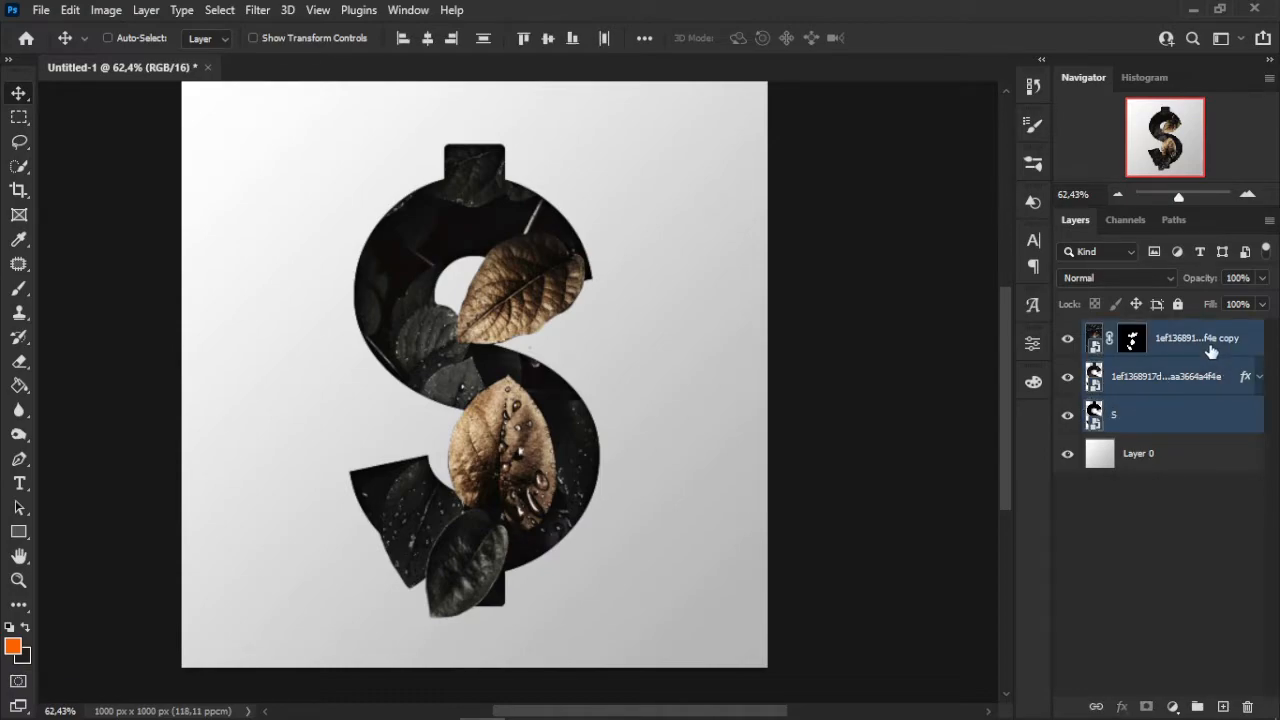
{"action": "right_click", "coordinate": [1210, 350]}
{"action": "left_click", "coordinate": [1015, 228]}
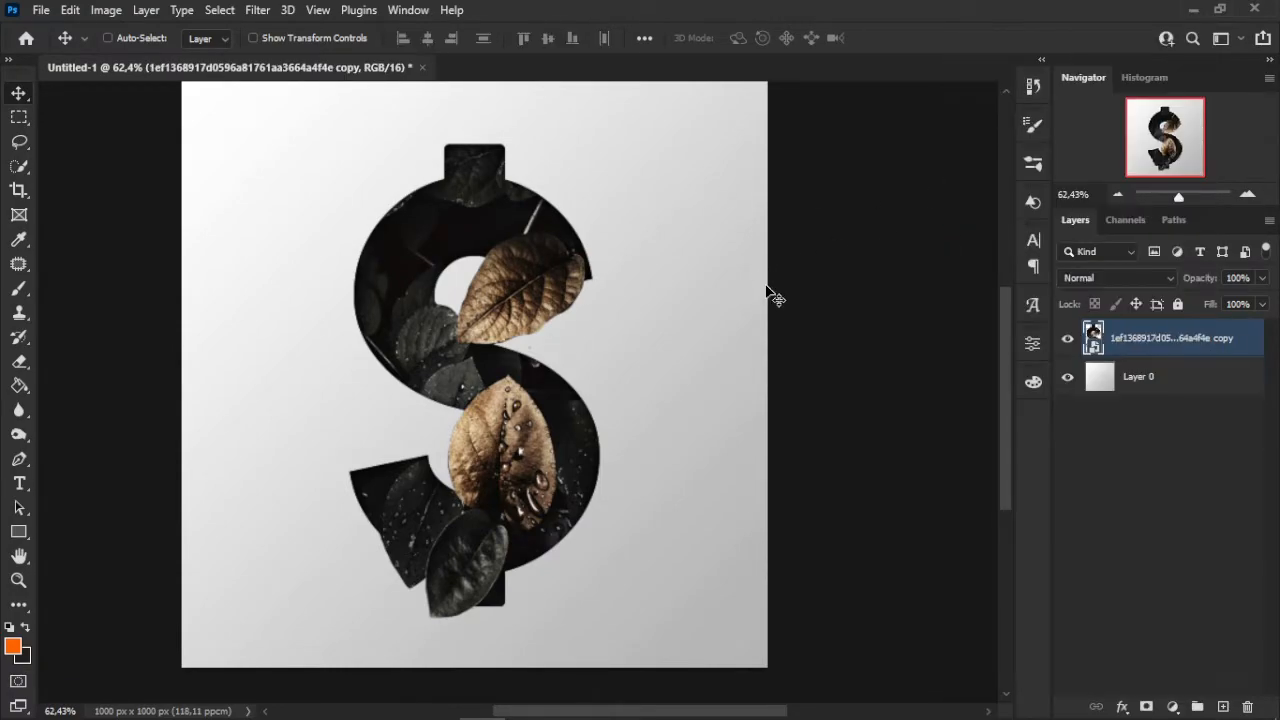
- Nudge the dollar sign Smart Object straight upward to leave more empty space beneath it
{"action": "key", "text": "Up"}
{"action": "key", "text": "Up"}
{"action": "key", "text": "Up"}
{"action": "key", "text": "Up"}
{"action": "key", "text": "Up"}
{"action": "key", "text": "Up"}
{"action": "key", "text": "Up"}
{"action": "key", "text": "Up"}
{"action": "key", "text": "Up"}
{"action": "key", "text": "Up"}
{"action": "key", "text": "Up"}
{"action": "key", "text": "Up"}
{"action": "key", "text": "Up"}
{"action": "key", "text": "Up"}
{"action": "key", "text": "Up"}
{"action": "key", "text": "Up"}
{"action": "key", "text": "Up"}
{"action": "key", "text": "Up"}
{"action": "key", "text": "Up"}
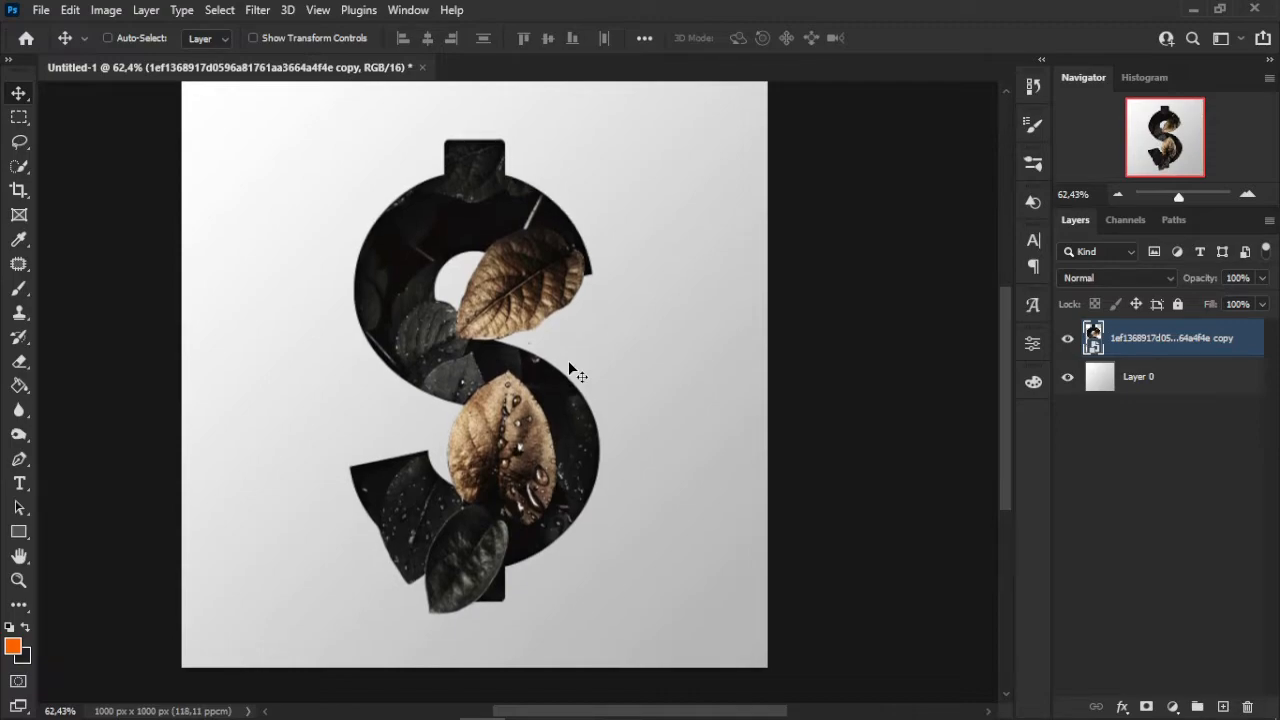
{"action": "key", "text": "Up"}
{"action": "key", "text": "Up"}
{"action": "key", "text": "Up"}
{"action": "key", "text": "Up"}
{"action": "key", "text": "Up"}
{"action": "mouse_move", "coordinate": [567, 360]}
{"action": "left_mouse_down"}
{"action": "mouse_move", "coordinate": [571, 391]}
{"action": "mouse_move", "coordinate": [554, 352]}
{"action": "left_mouse_up"}
{"action": "key", "text": "Up"}
{"action": "key", "text": "Up"}
{"action": "key", "text": "Up"}
{"action": "key", "text": "Up"}
{"action": "key", "text": "Up"}
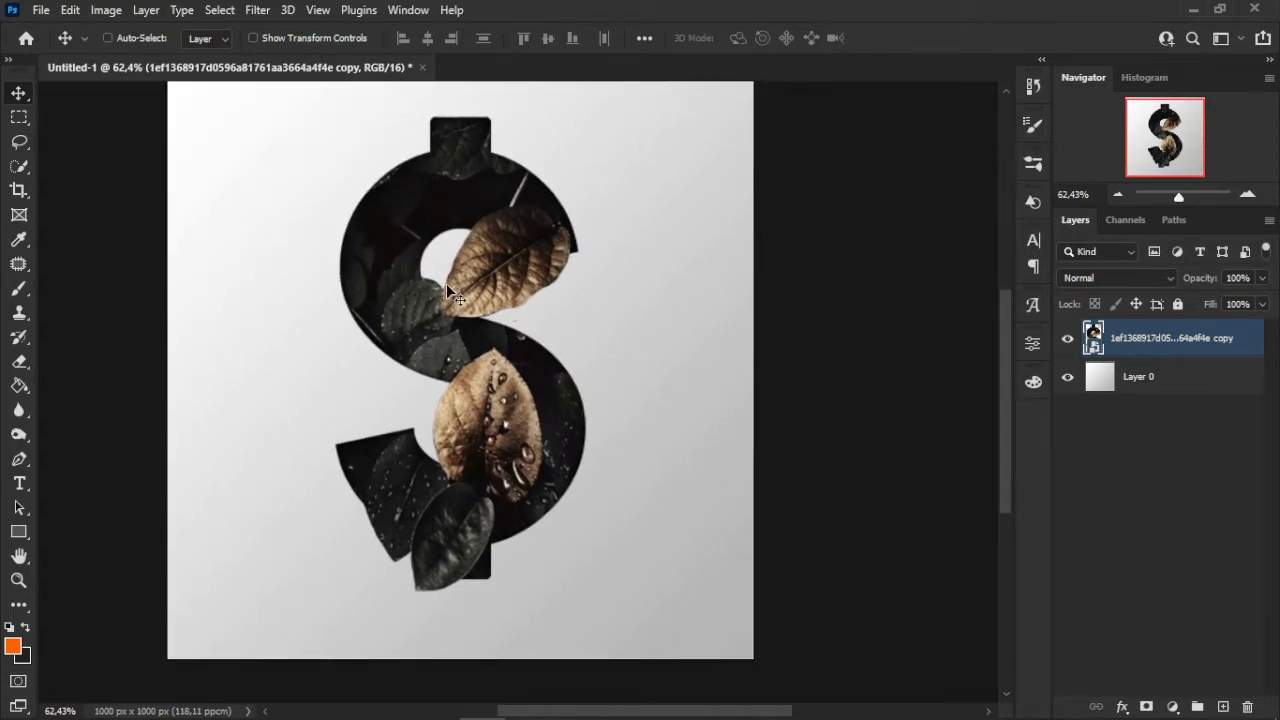
{"action": "key", "text": "Up"}
{"action": "key", "text": "Up"}
{"action": "key", "text": "Up"}
{"action": "key", "text": "Up"}
{"action": "key", "text": "Up"}
{"action": "key", "text": "Up"}
{"action": "key", "text": "Up"}
{"action": "key", "text": "Up"}
{"action": "key", "text": "Up"}
{"action": "key", "text": "Up"}
{"action": "key", "text": "Up"}
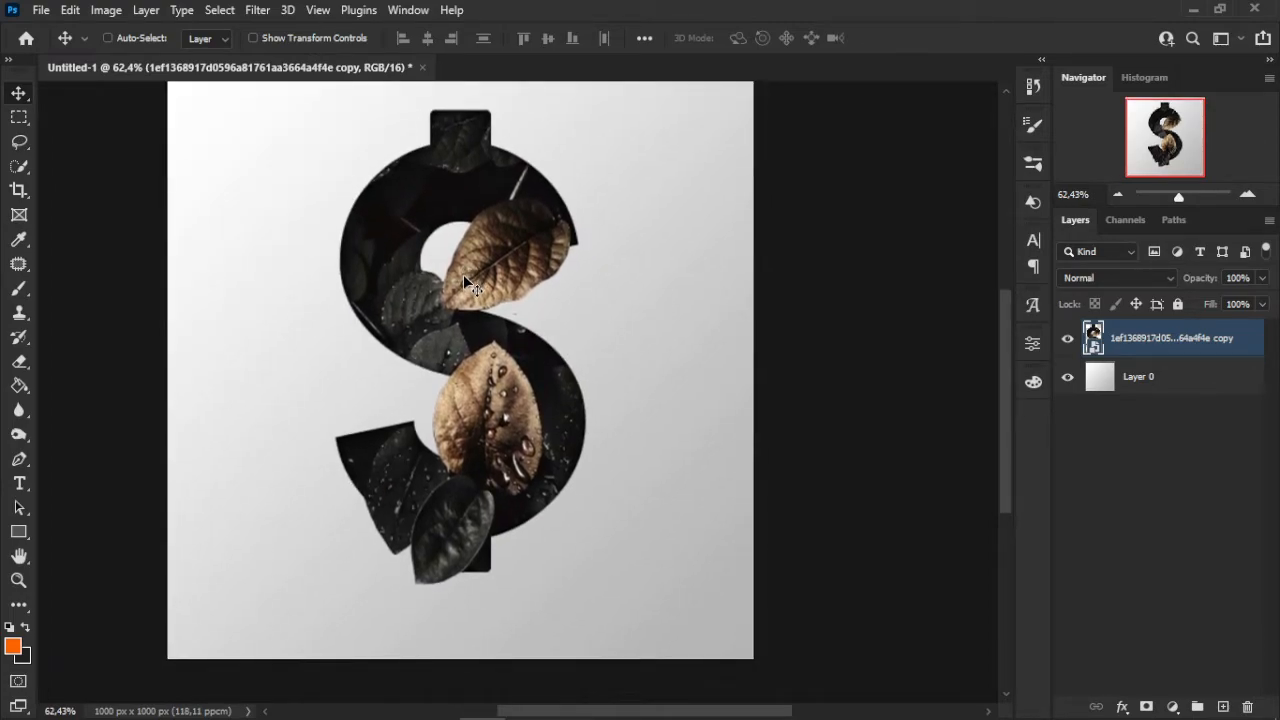
- Add a white "Lorem Ipsum" text in Corbel Regular, 12 pt, and place it beneath the dollar sign
{"action": "left_click", "coordinate": [19, 483]}
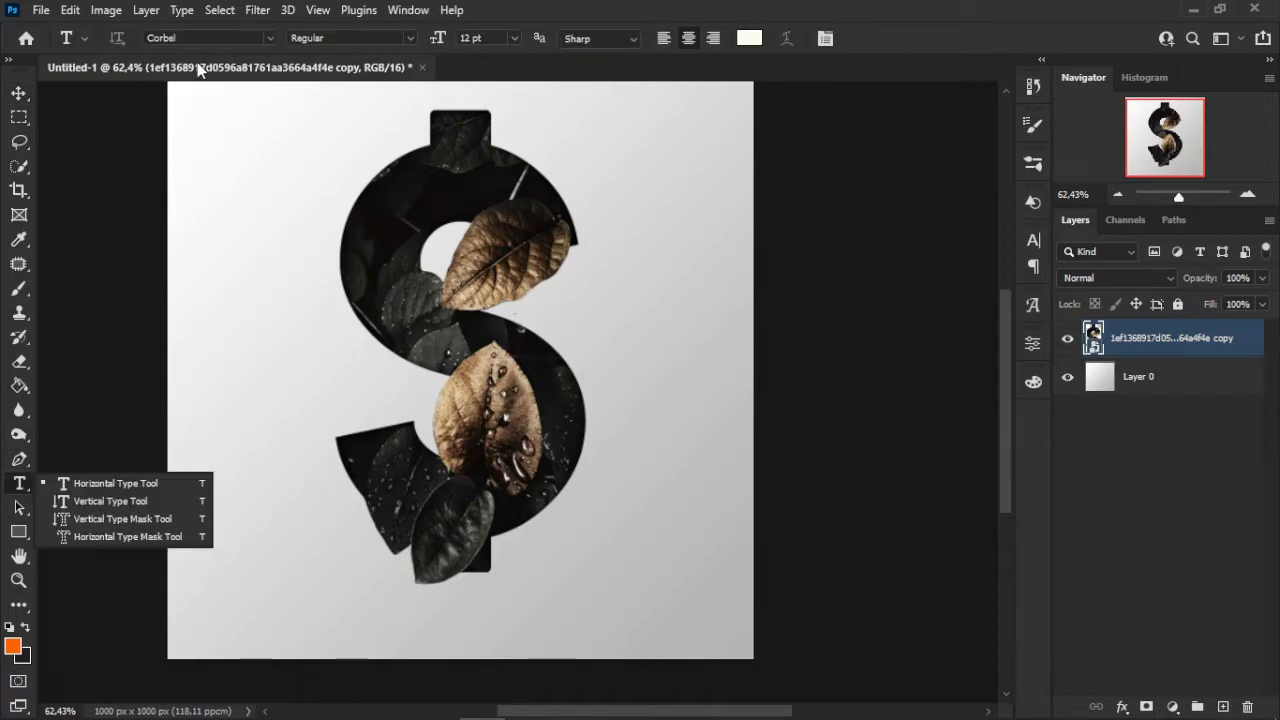
{"action": "left_click", "coordinate": [20, 481]}
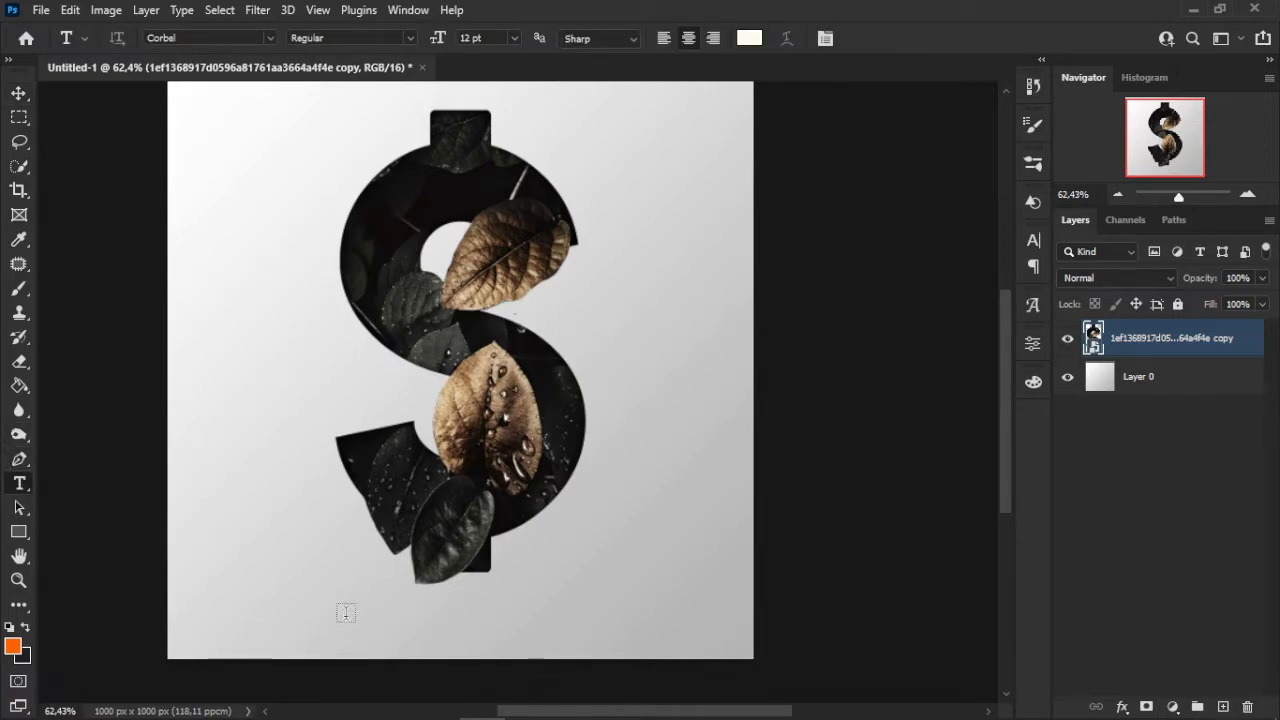
{"action": "left_click", "coordinate": [668, 618]}
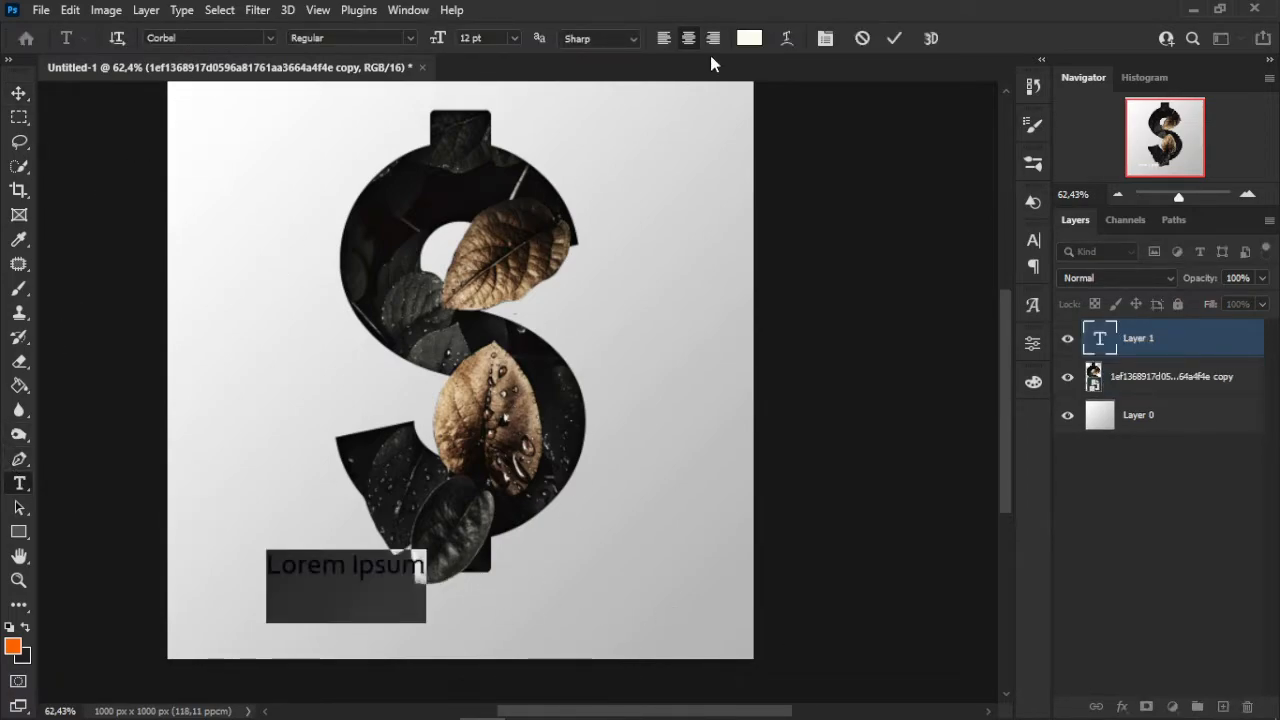
{"action": "left_click", "coordinate": [894, 38]}
{"action": "left_click", "coordinate": [19, 93]}
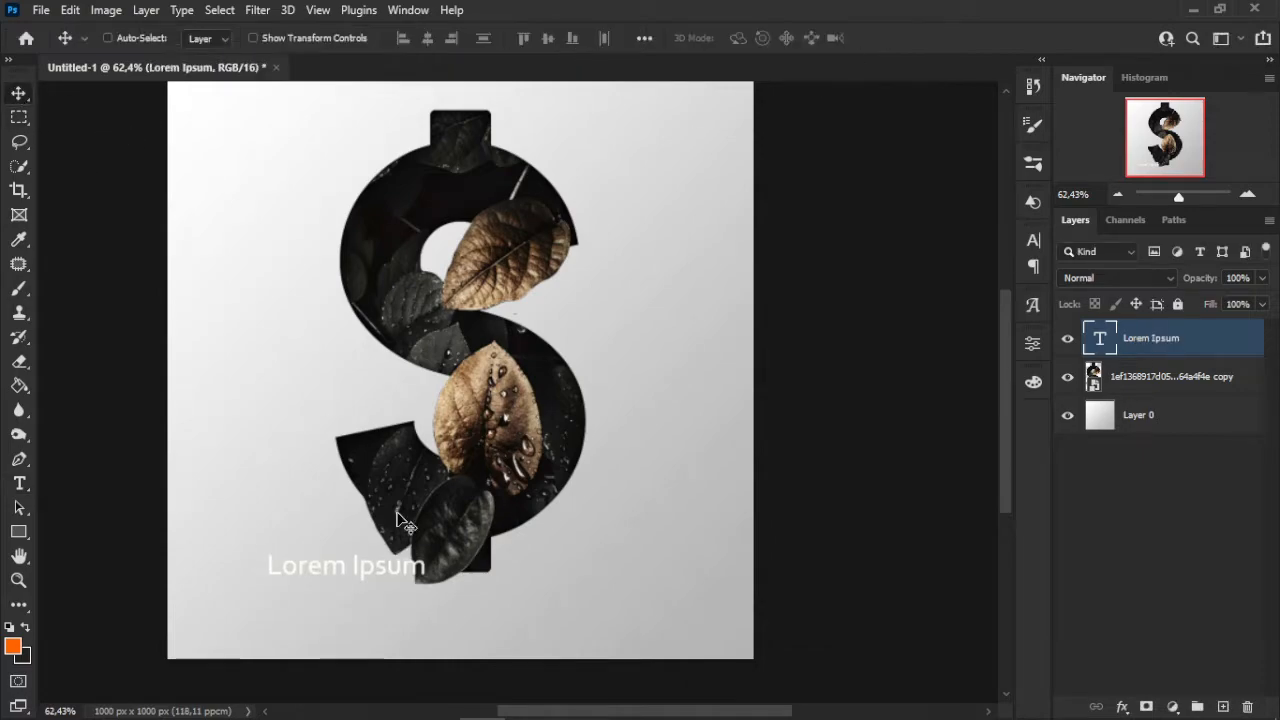
{"action": "left_click_drag", "start_coordinate": [355, 568], "coordinate": [446, 628]}
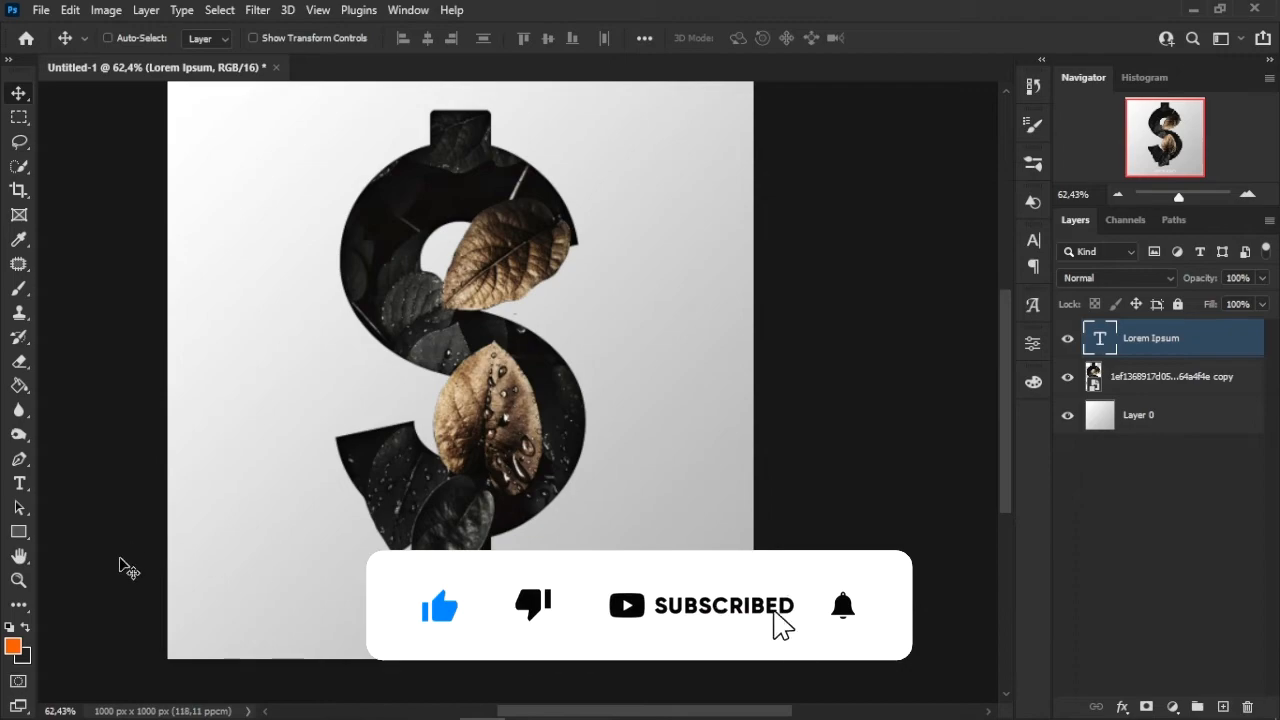
- Recolor the whole "Lorem Ipsum" caption with the dark color sampled from the background color swatch
{"action": "left_click", "coordinate": [19, 484]}
{"action": "triple_click", "coordinate": [488, 655]}
{"action": "left_click", "coordinate": [749, 39]}
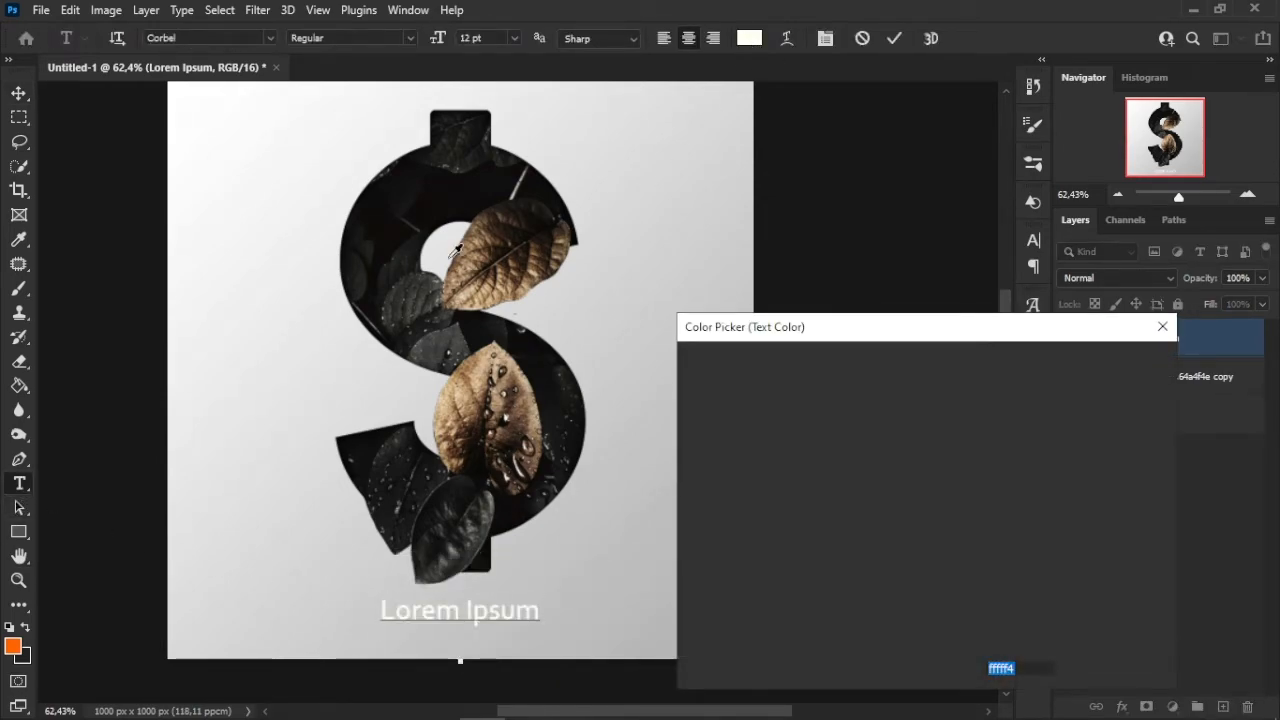
{"action": "left_click", "coordinate": [28, 655]}
{"action": "left_click", "coordinate": [1106, 366]}
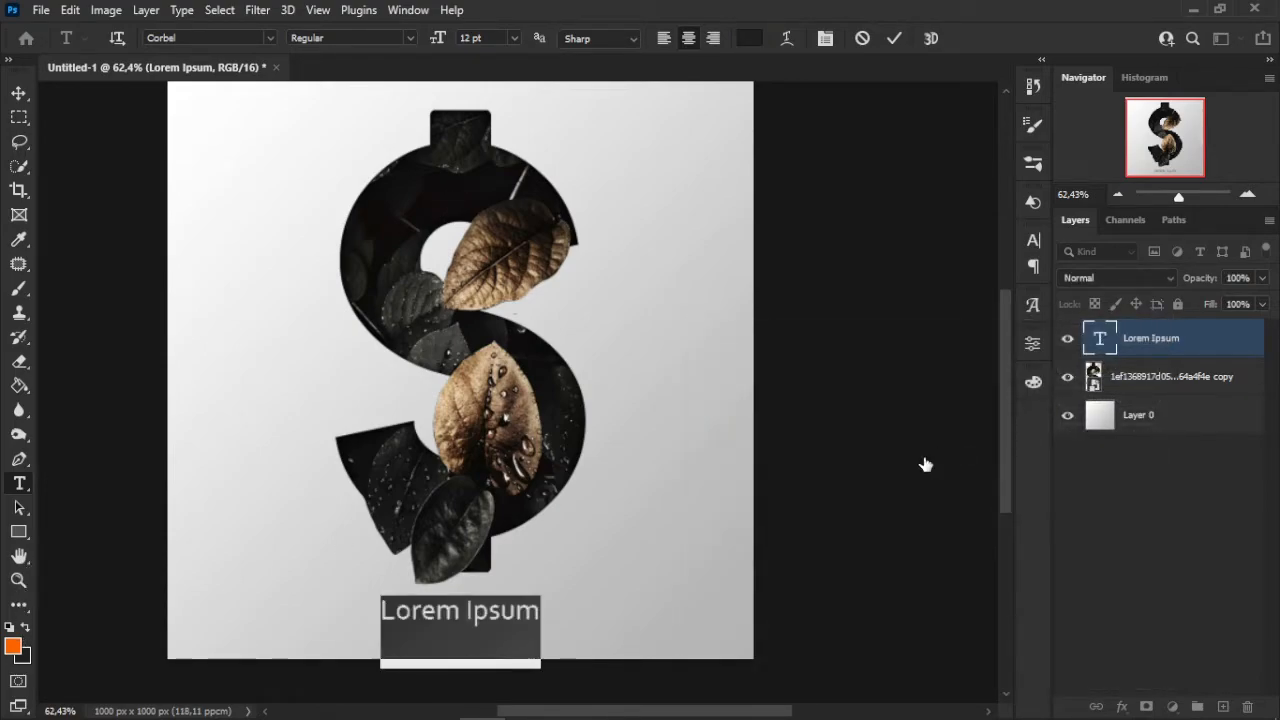
- Select the whole "Lorem Ipsum" caption again and open the color picker for its text color
{"action": "left_click", "coordinate": [442, 610]}
{"action": "triple_click", "coordinate": [488, 622]}
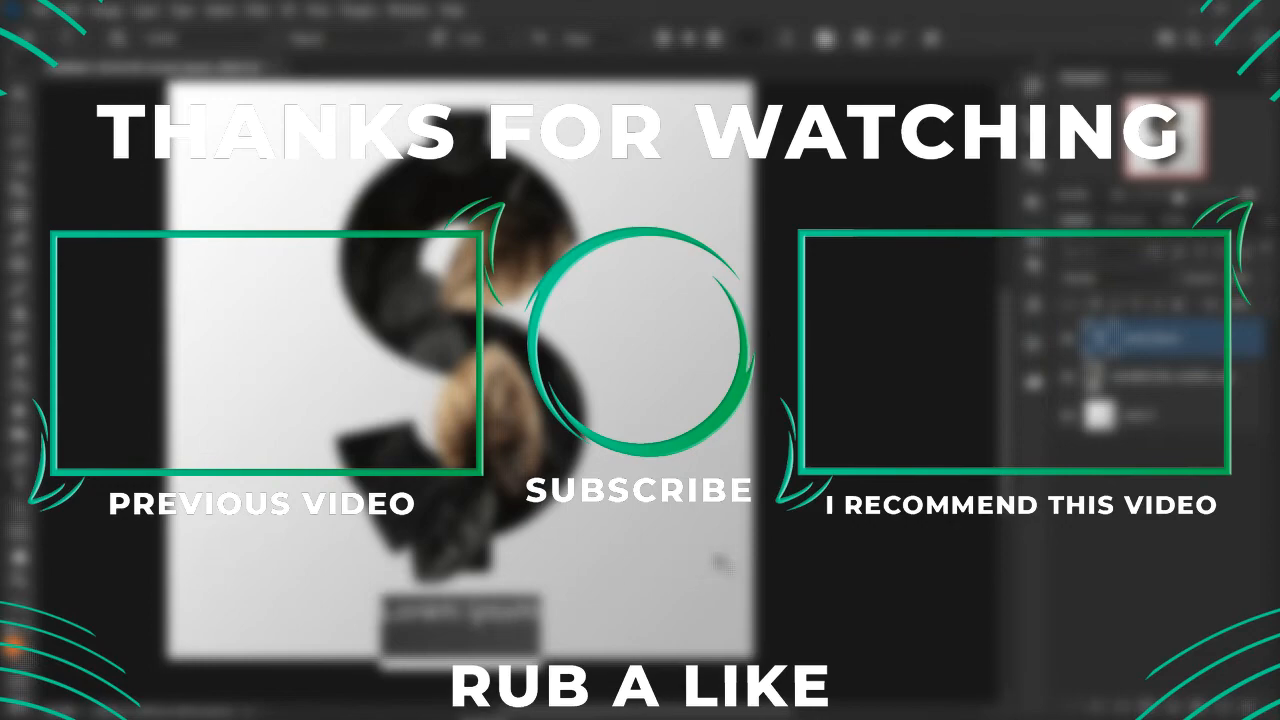
{"action": "left_click", "coordinate": [749, 38]}
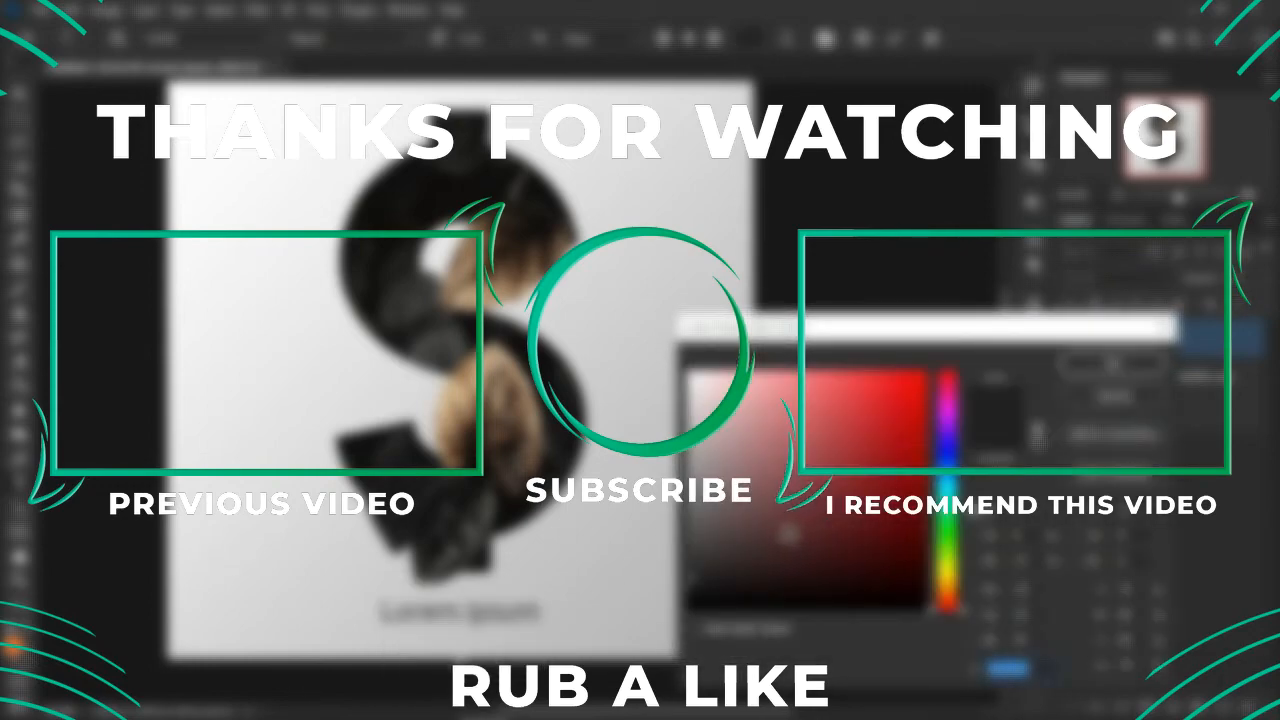